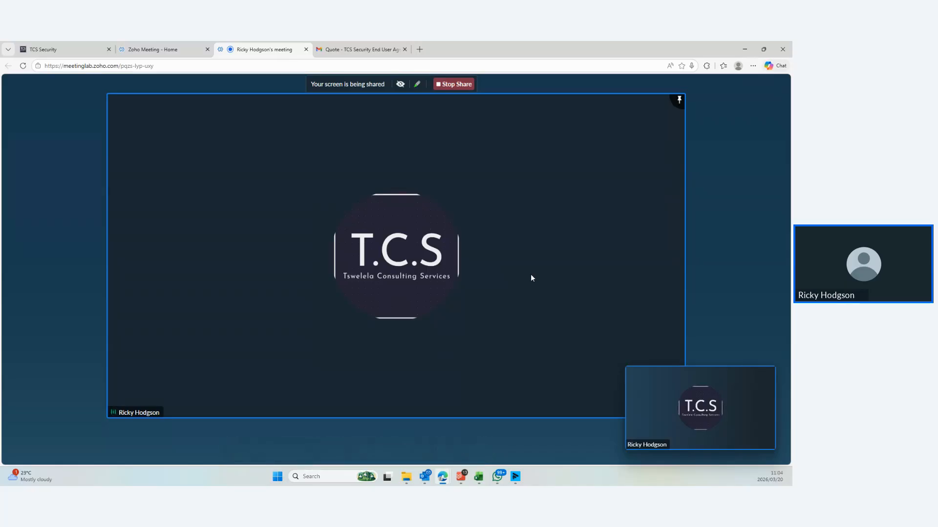
Show the 'Quote - TCS Security End User Agreement' email in Gmail
{"action": "left_click", "coordinate": [340, 50]}
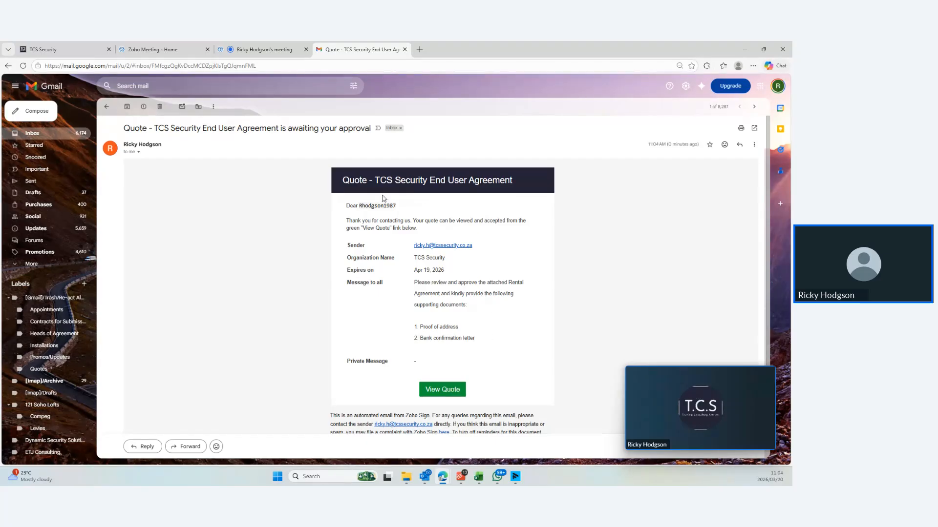
Open the quote's Zoho Sign document info page from the email's View Quote button
{"action": "left_click", "coordinate": [442, 390]}
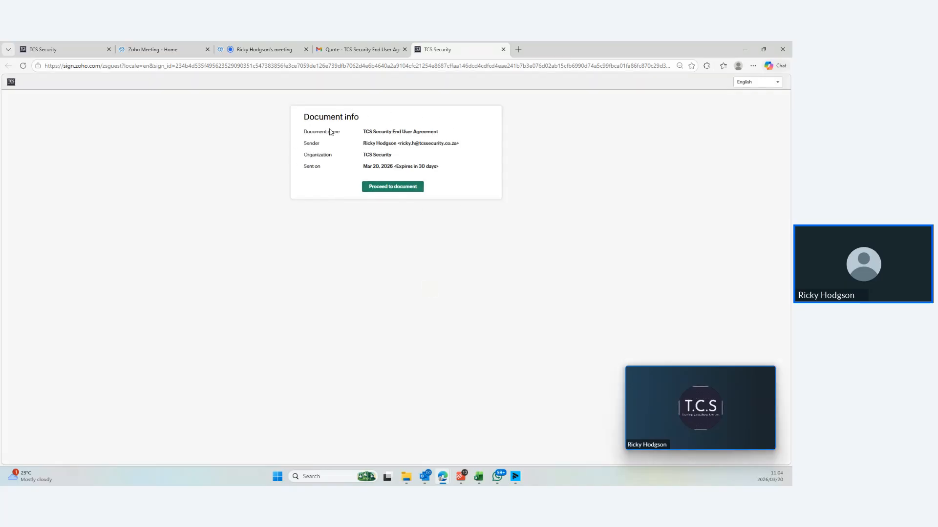
Proceed to the agreement and scroll through its pages reviewing the fields, returning to page 1
{"action": "left_click", "coordinate": [395, 192]}
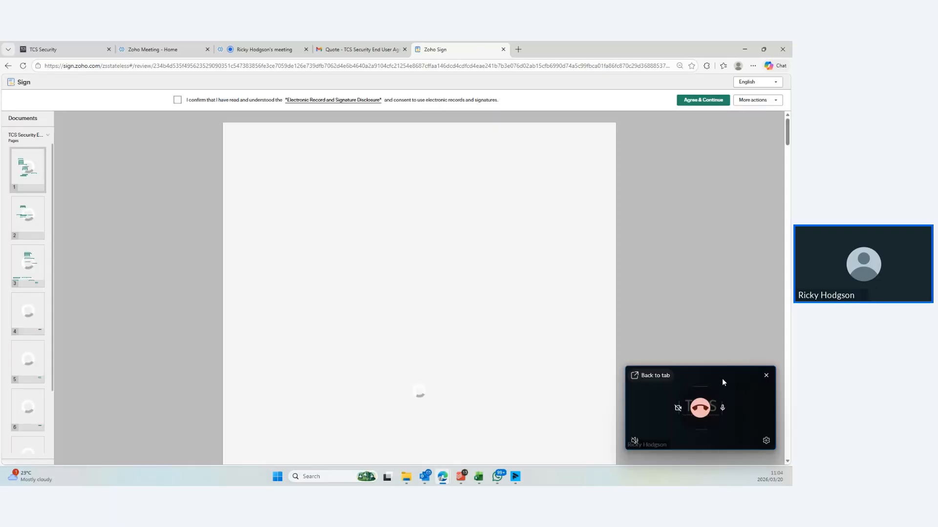
{"action": "left_click_drag", "start_coordinate": [722, 379], "coordinate": [13, 416]}
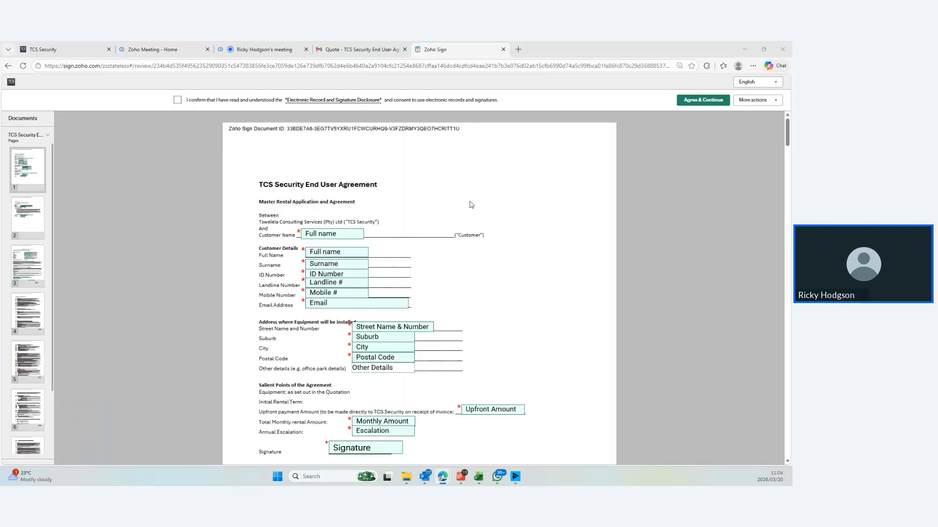
{"action": "scroll", "coordinate": [523, 206], "scroll_direction": "down", "scroll_amount": 3}
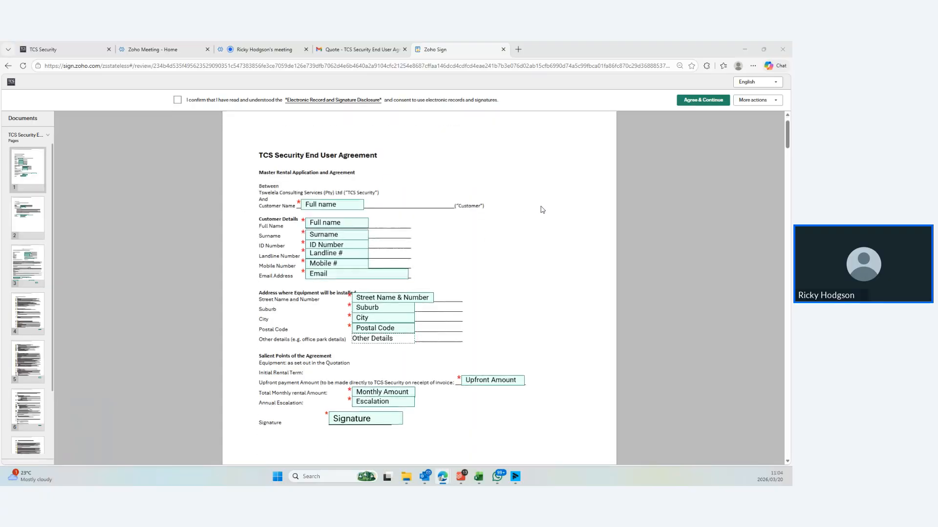
{"action": "scroll", "coordinate": [541, 209], "scroll_direction": "down", "scroll_amount": 10}
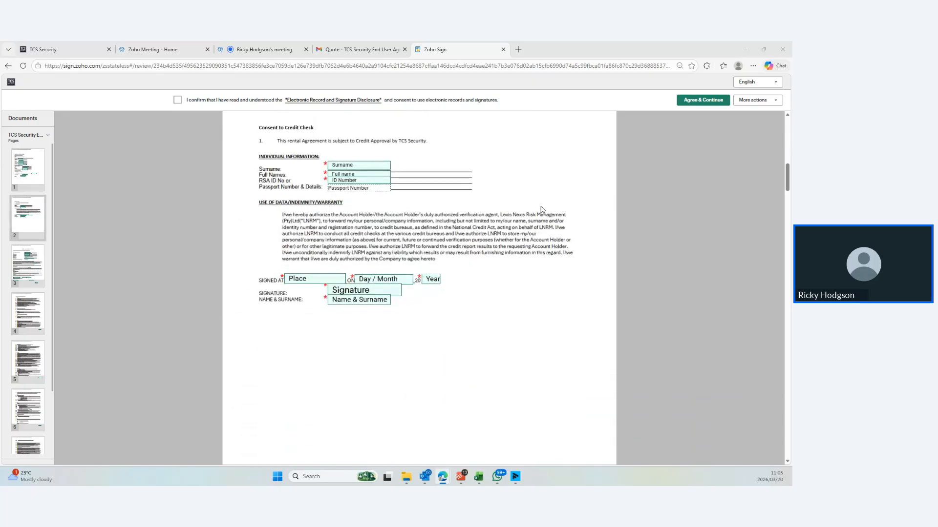
{"action": "scroll", "coordinate": [541, 210], "scroll_direction": "down", "scroll_amount": 10}
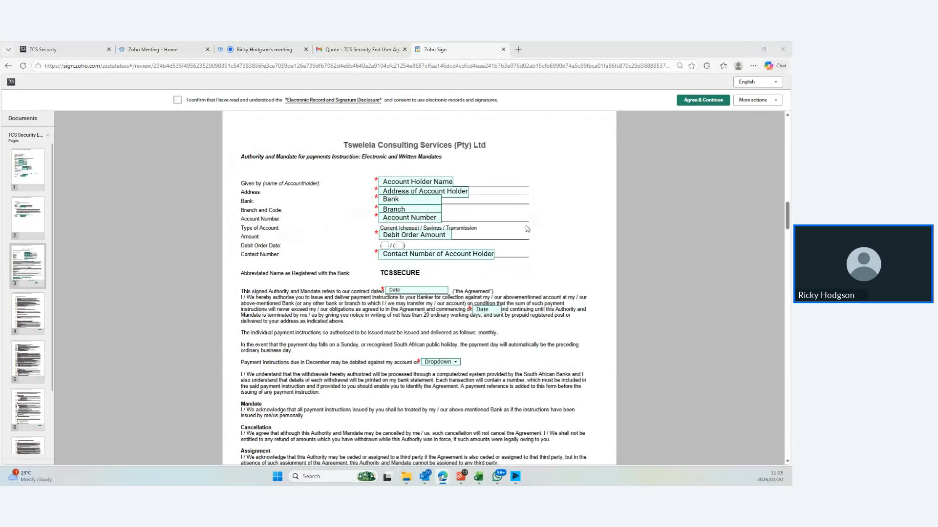
{"action": "scroll", "coordinate": [413, 218], "scroll_direction": "down", "scroll_amount": 6}
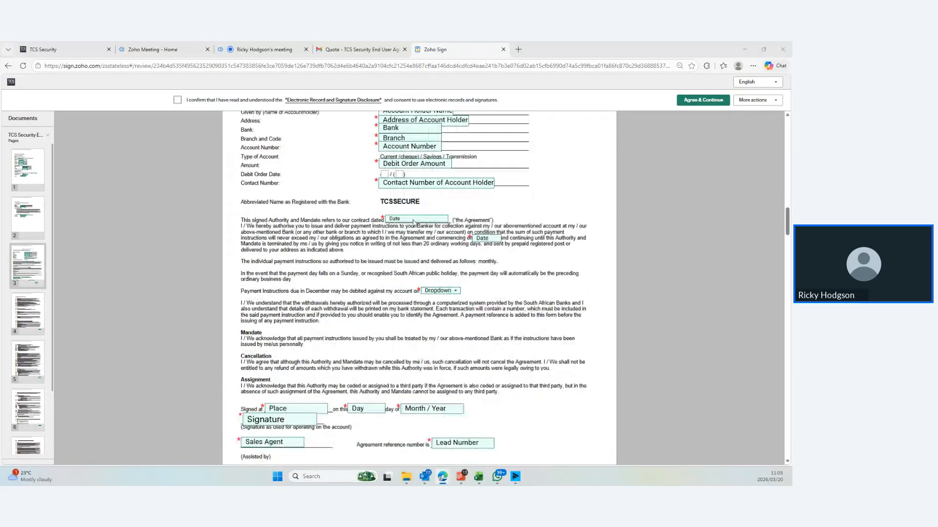
{"action": "scroll", "coordinate": [413, 225], "scroll_direction": "down", "scroll_amount": 8}
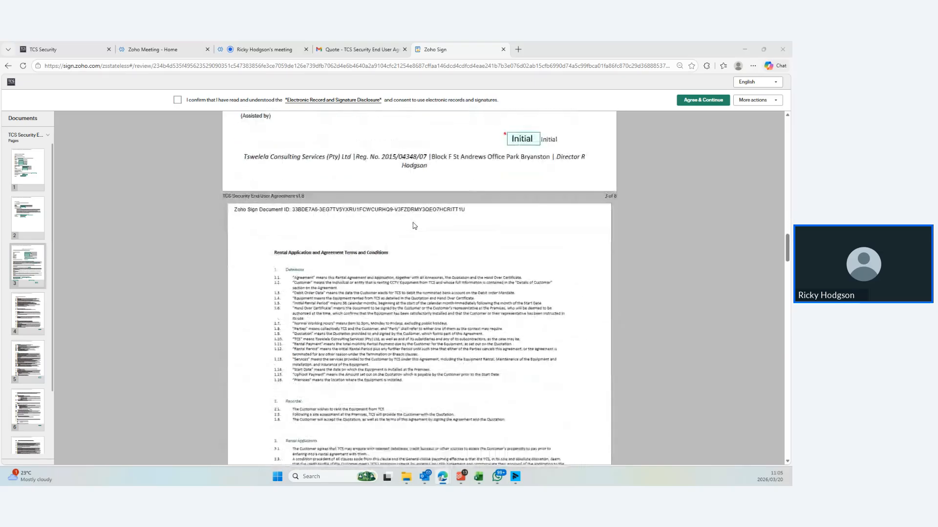
{"action": "scroll", "coordinate": [415, 226], "scroll_direction": "up", "scroll_amount": 8}
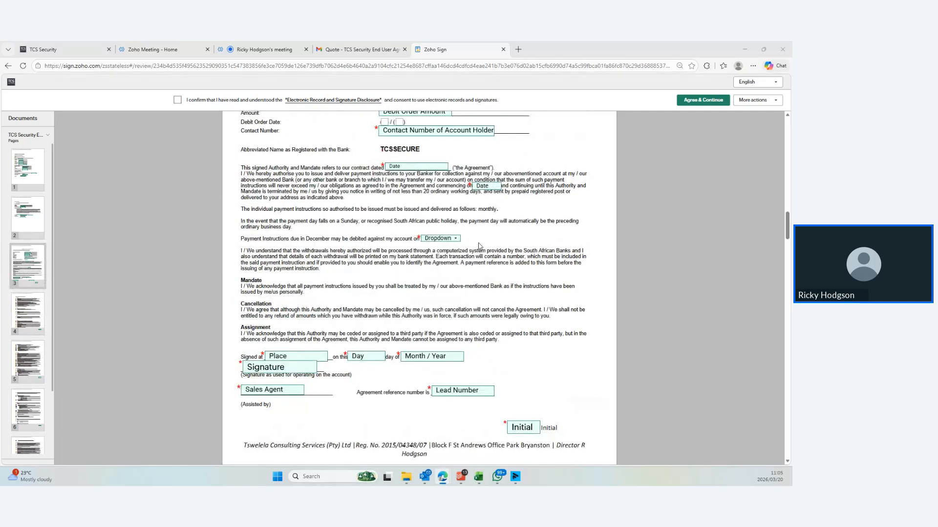
{"action": "scroll", "coordinate": [479, 246], "scroll_direction": "up", "scroll_amount": 10}
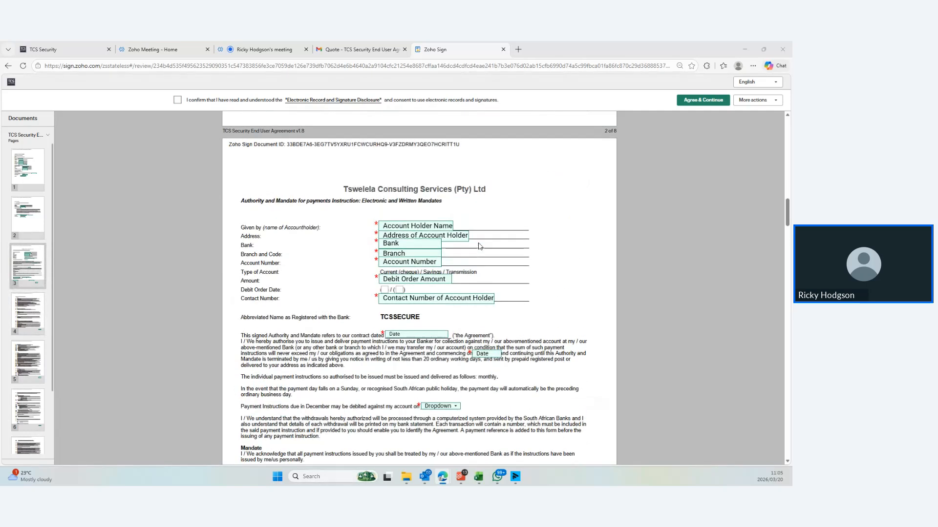
{"action": "scroll", "coordinate": [478, 246], "scroll_direction": "up", "scroll_amount": 10}
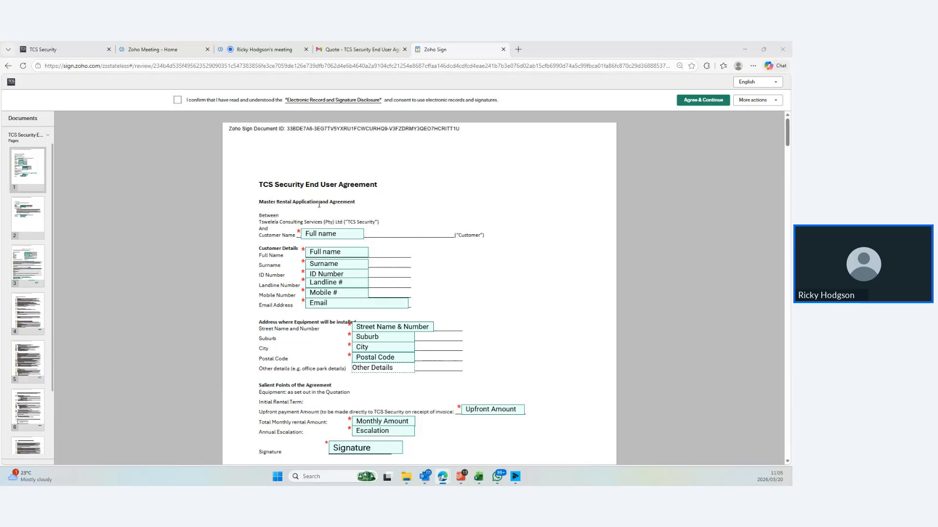
Replace the auto-filled username in Customer Name with the customer's full name, applying it to all name fields
{"action": "left_click", "coordinate": [313, 235]}
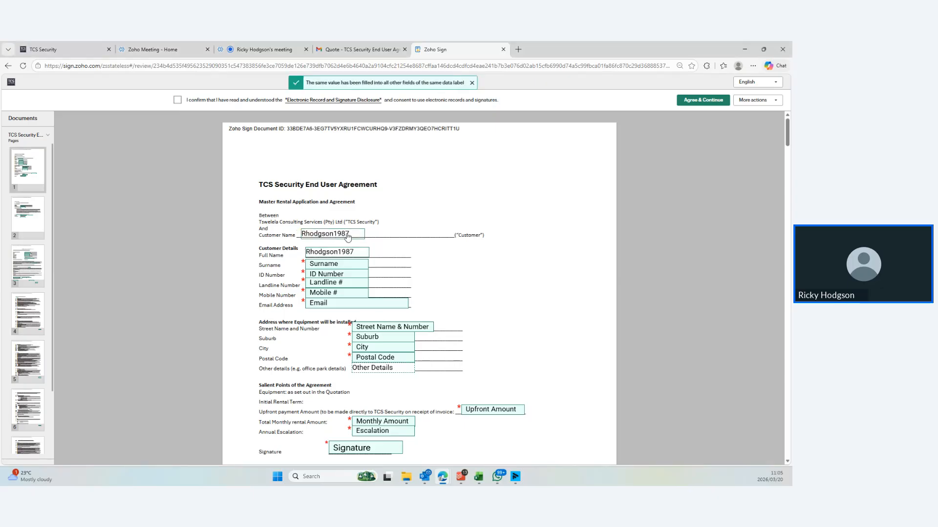
{"action": "left_click", "coordinate": [349, 236]}
{"action": "left_click_drag", "start_coordinate": [349, 235], "coordinate": [300, 238]}
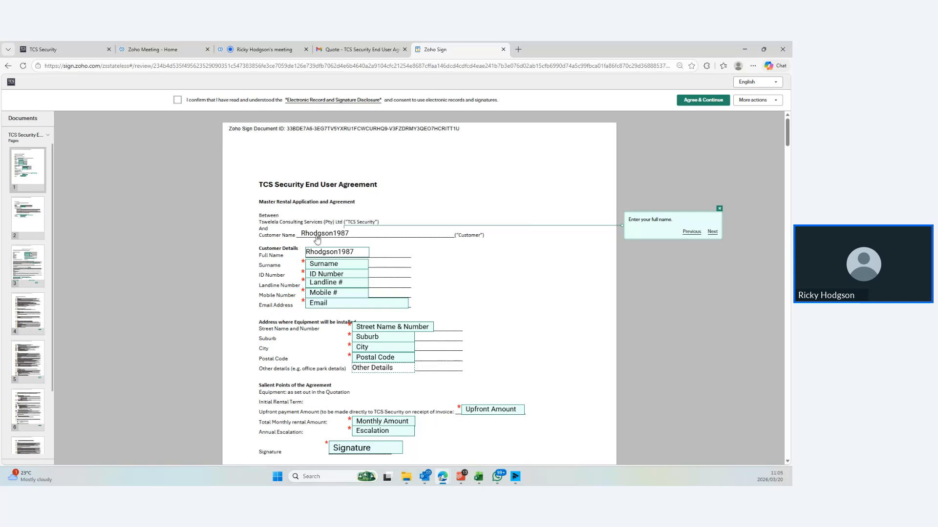
{"action": "left_click", "coordinate": [337, 236]}
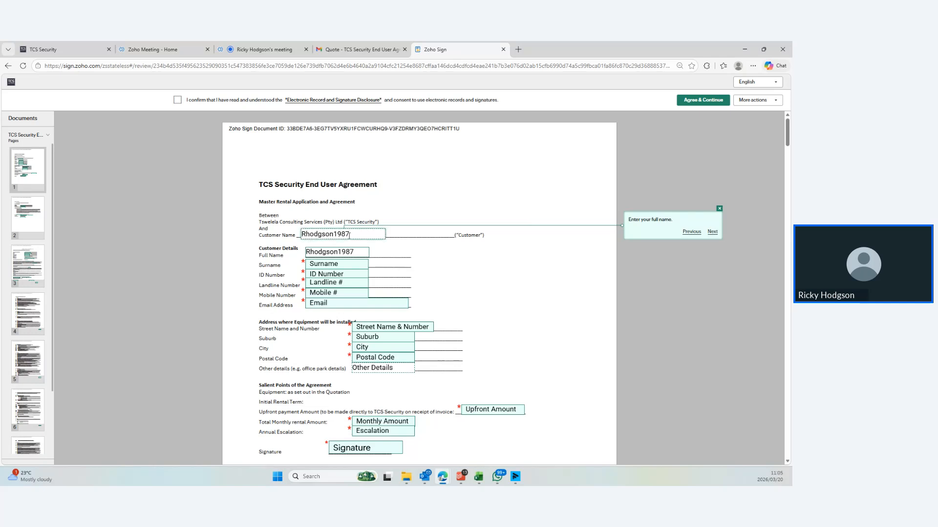
{"action": "key", "text": "BackSpace"}
{"action": "key", "text": "BackSpace"}
{"action": "key", "text": "BackSpace"}
{"action": "key", "text": "BackSpace"}
{"action": "key", "text": "BackSpace"}
{"action": "key", "text": "BackSpace"}
{"action": "key", "text": "BackSpace"}
{"action": "key", "text": "BackSpace"}
{"action": "key", "text": "BackSpace"}
{"action": "key", "text": "BackSpace"}
{"action": "key", "text": "BackSpace"}
{"action": "left_click", "coordinate": [435, 266]}
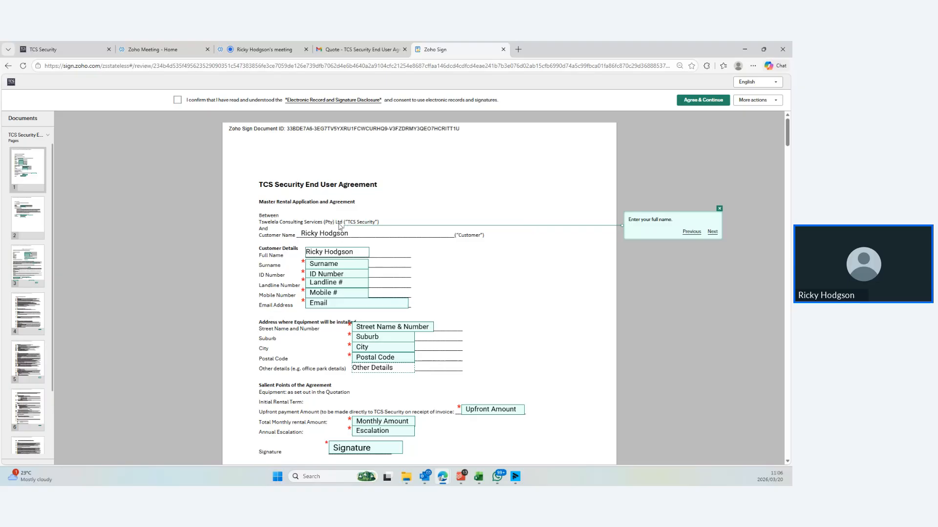
{"action": "scroll", "coordinate": [371, 277], "scroll_direction": "down", "scroll_amount": 15}
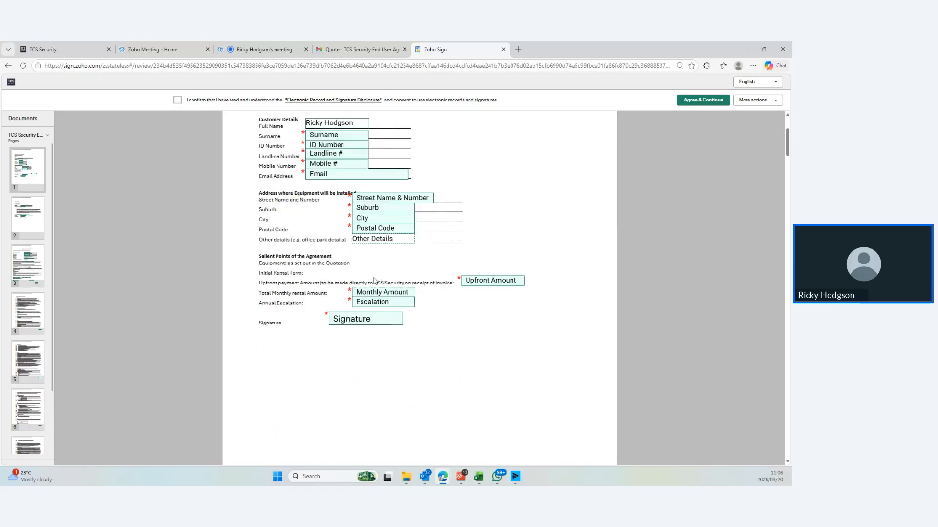
{"action": "scroll", "coordinate": [377, 279], "scroll_direction": "up", "scroll_amount": 6}
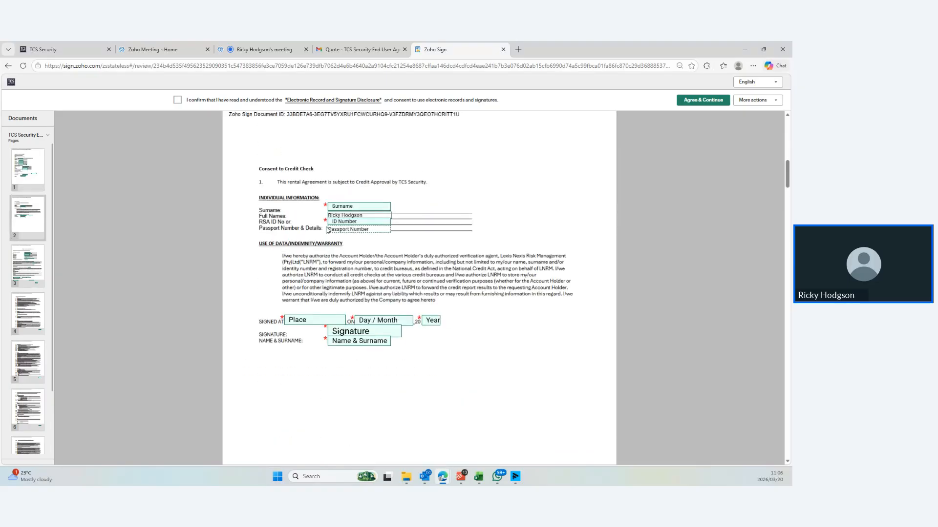
{"action": "scroll", "coordinate": [376, 244], "scroll_direction": "up", "scroll_amount": 10}
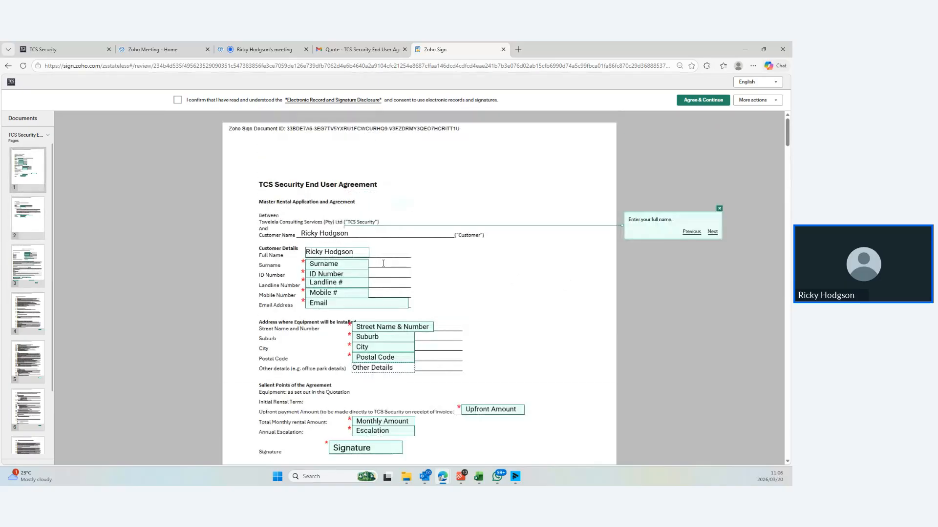
Accept the electronic records consent and enter the customer's surname
{"action": "left_click", "coordinate": [347, 264]}
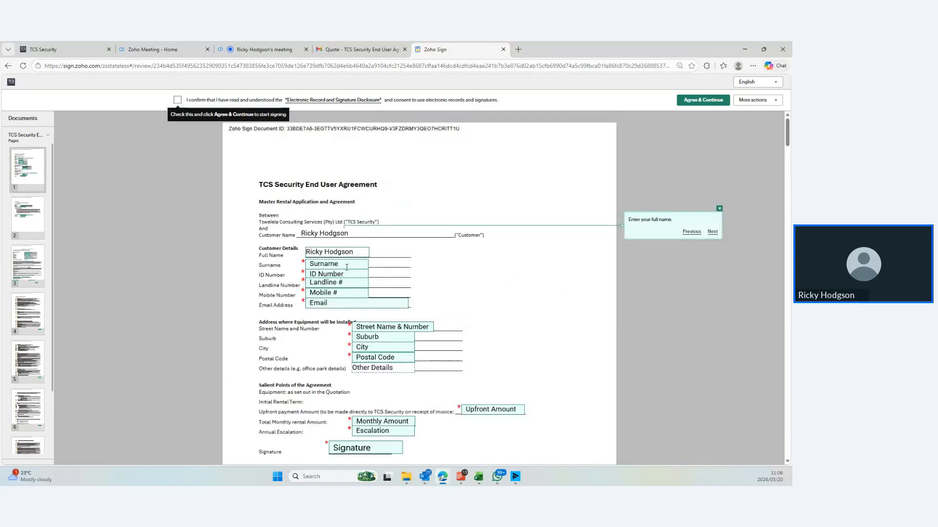
{"action": "left_click", "coordinate": [177, 101]}
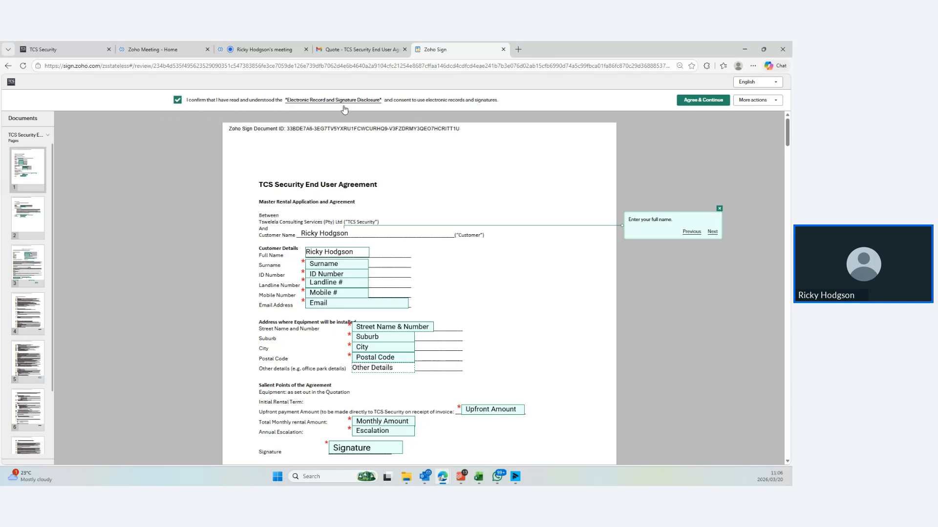
{"action": "left_click", "coordinate": [727, 102]}
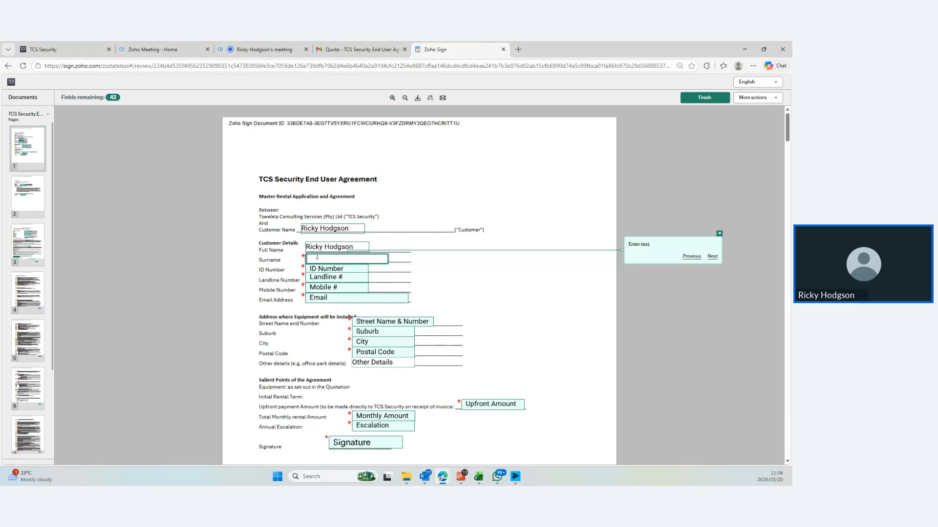
{"action": "type", "text": "Hodgson"}
Enter the customer's ID number, landline number and mobile number
{"action": "left_click", "coordinate": [346, 268]}
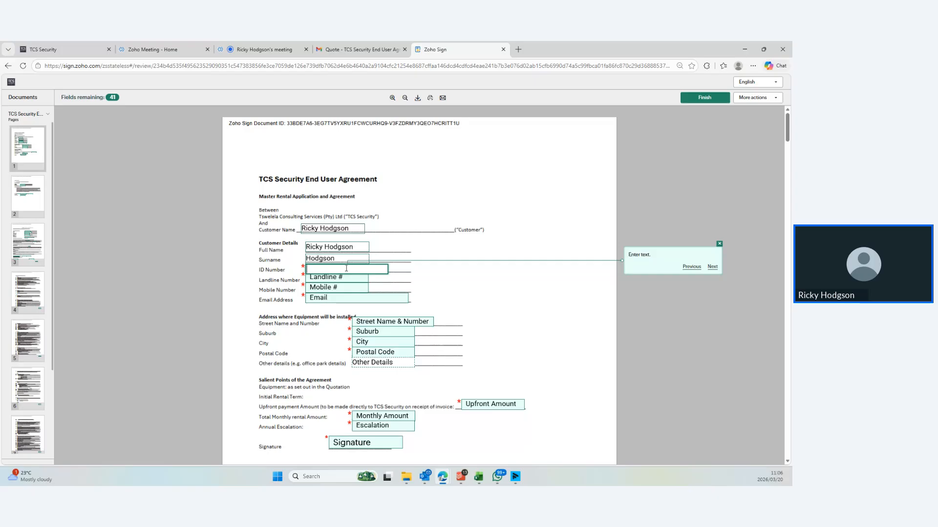
{"action": "type", "text": "123456879"}
{"action": "left_click", "coordinate": [351, 277]}
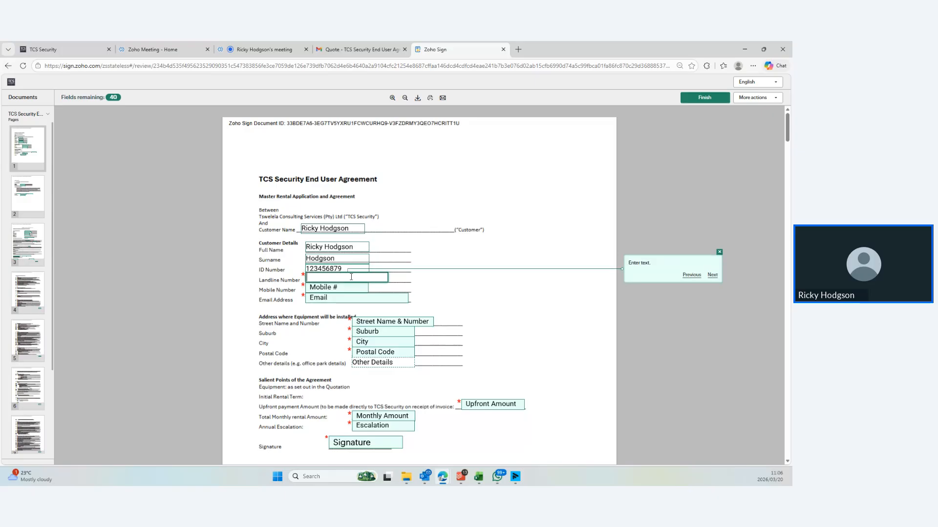
{"action": "left_click", "coordinate": [346, 288]}
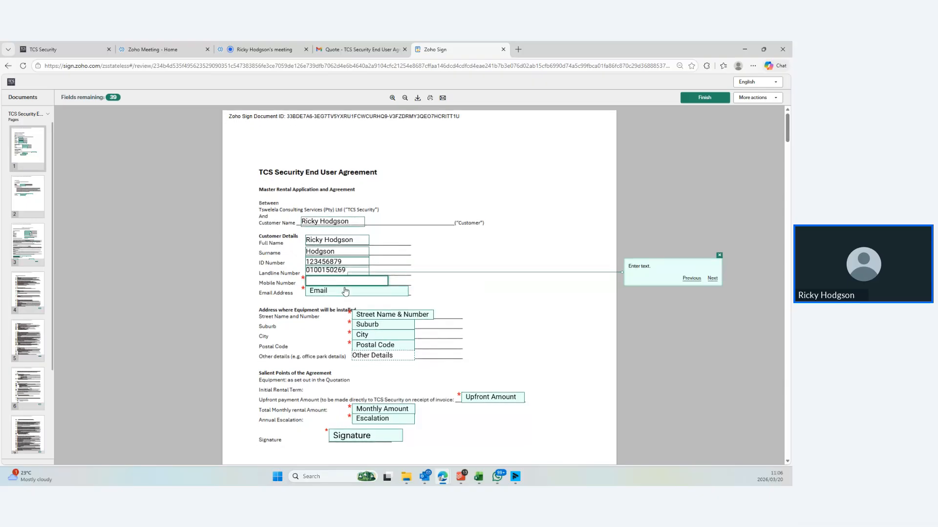
Complete the installation address with the street, suburb, city and postal code
{"action": "left_click", "coordinate": [346, 291]}
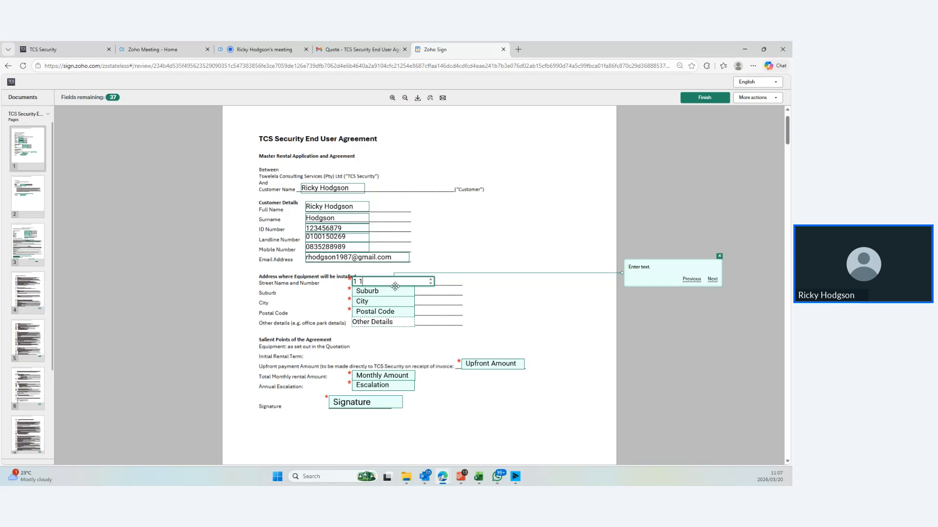
{"action": "type", "text": "st St"}
{"action": "left_click", "coordinate": [388, 295]}
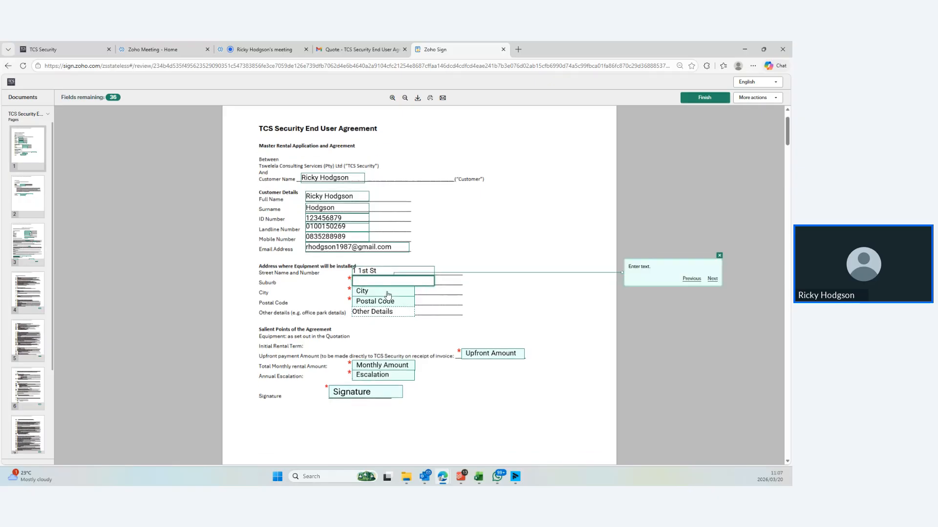
{"action": "type", "text": "Suburb"}
{"action": "left_click", "coordinate": [388, 294]}
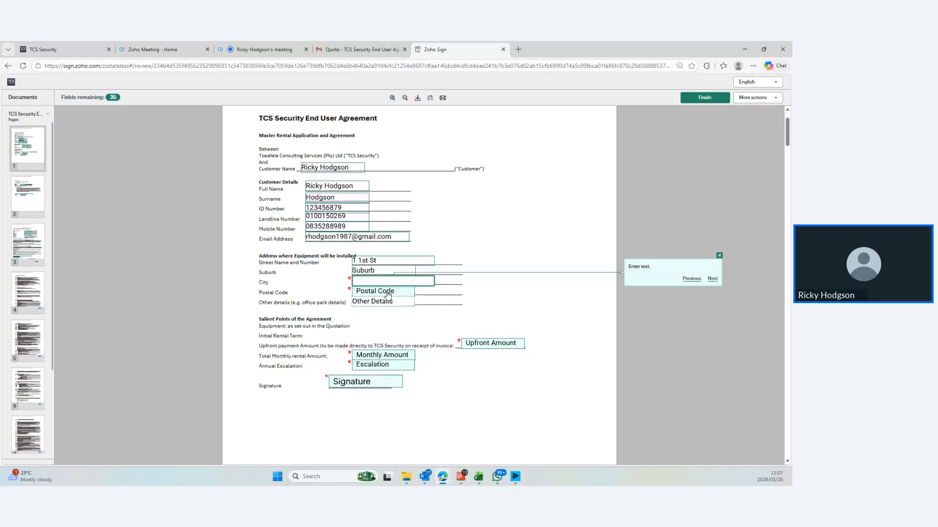
{"action": "type", "text": "JHB"}
{"action": "left_click", "coordinate": [389, 294]}
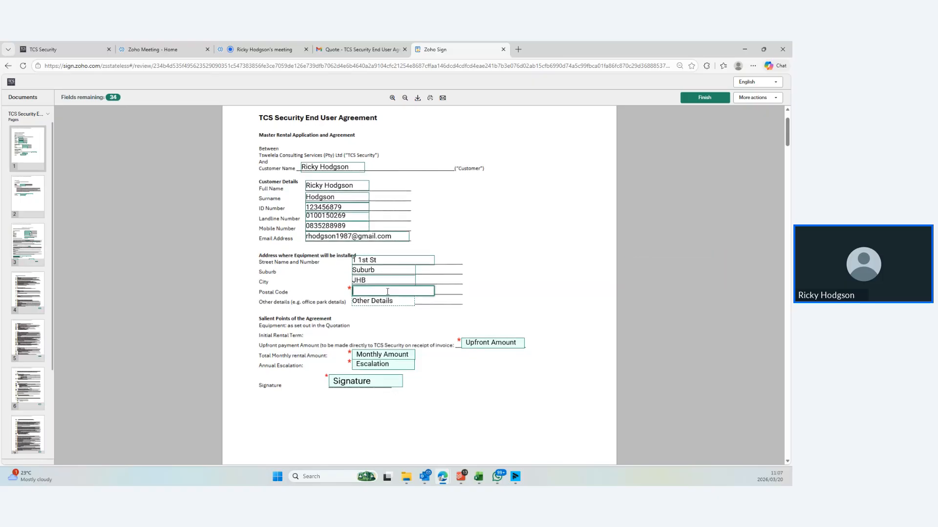
{"action": "type", "text": "1234"}
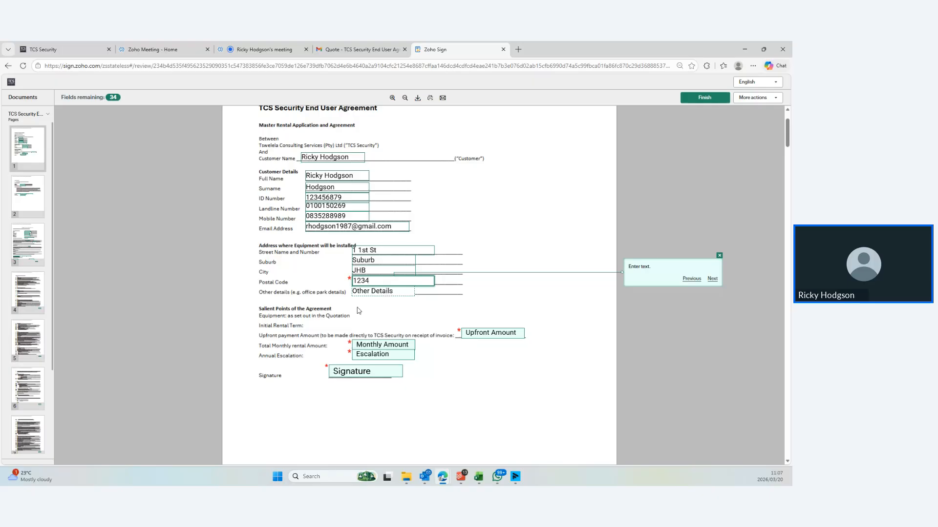
{"action": "key", "text": "Tab"}
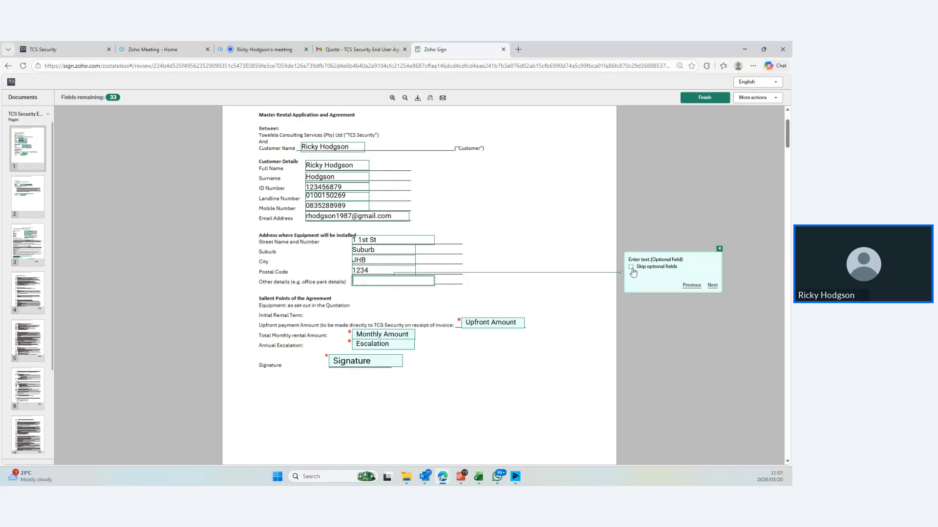
Skip Other details and set upfront payment R1598, monthly rental R599 and annual escalation 0%
{"action": "left_click", "coordinate": [712, 285]}
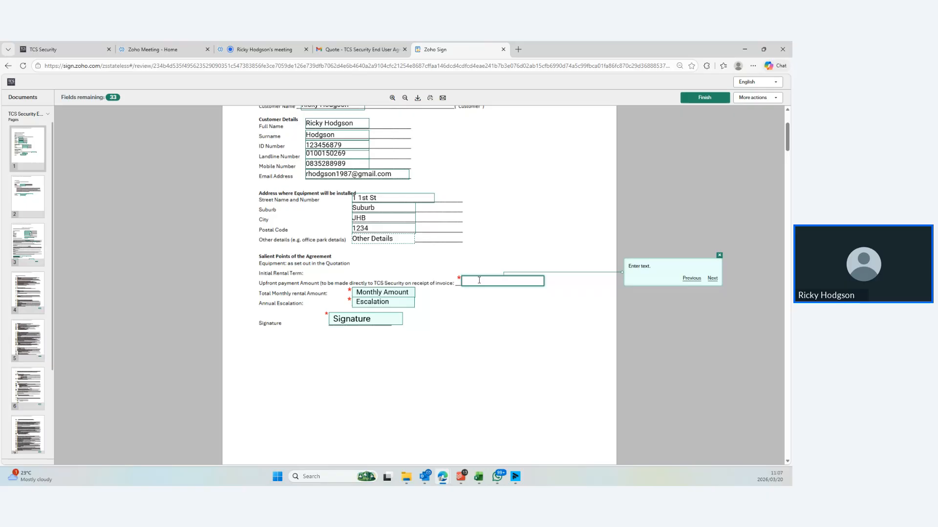
{"action": "type", "text": "1598"}
{"action": "left_click", "coordinate": [379, 292]}
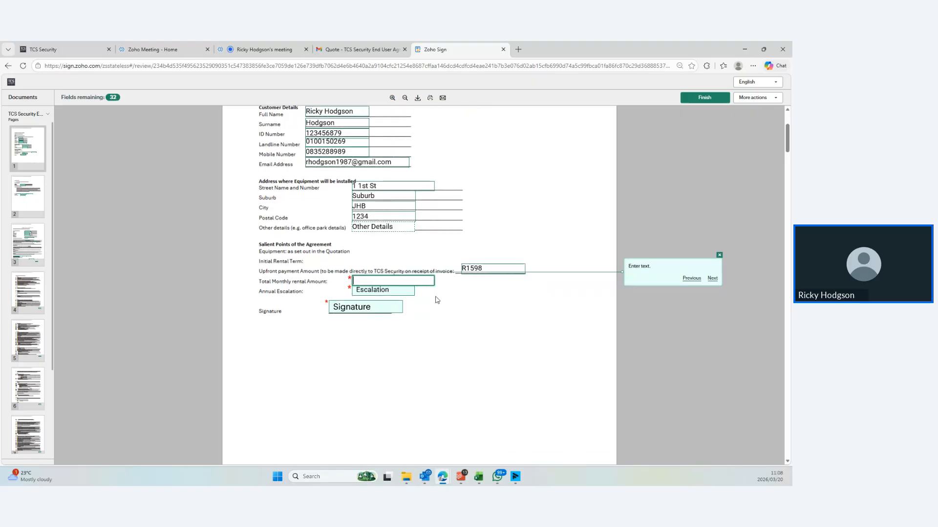
{"action": "type", "text": "R599"}
{"action": "left_click", "coordinate": [381, 292]}
{"action": "type", "text": "0%"}
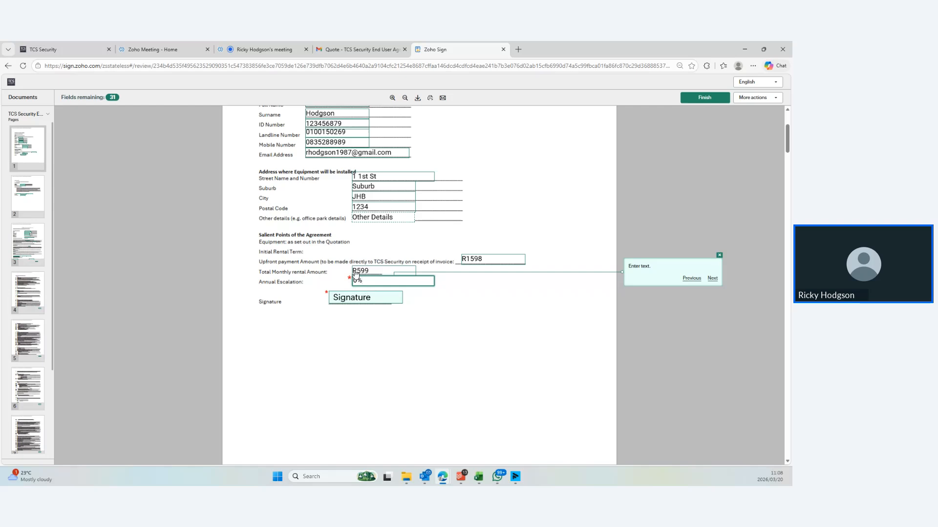
Draw a handwritten signature and apply it to page 1's Signature field
{"action": "left_click", "coordinate": [468, 353]}
{"action": "left_click", "coordinate": [347, 298]}
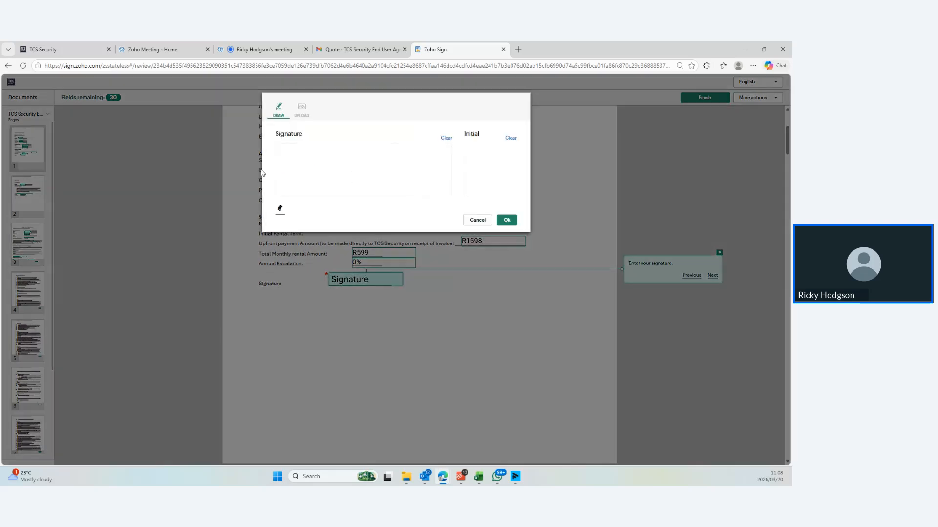
{"action": "left_click", "coordinate": [302, 113]}
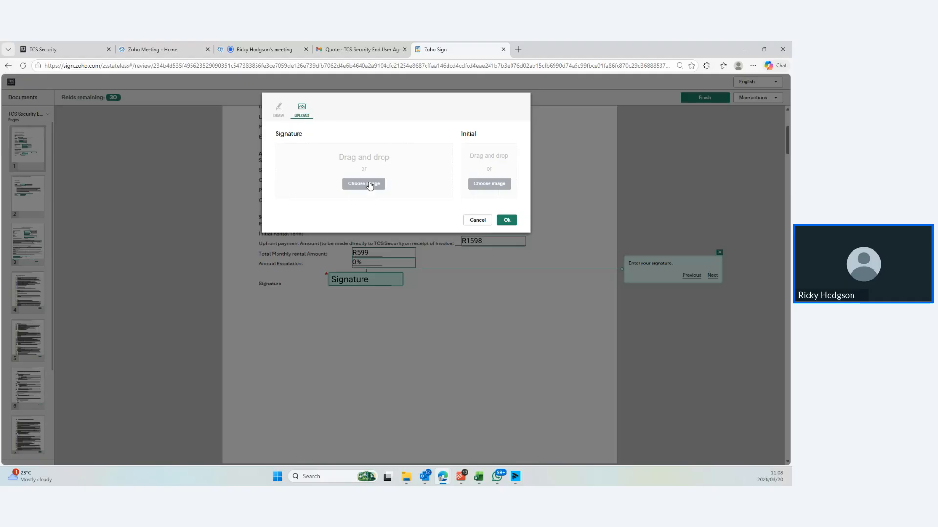
{"action": "left_click", "coordinate": [279, 111]}
{"action": "mouse_move", "coordinate": [331, 156]}
{"action": "left_mouse_down"}
{"action": "mouse_move", "coordinate": [329, 181]}
{"action": "mouse_move", "coordinate": [311, 197]}
{"action": "mouse_move", "coordinate": [344, 152]}
{"action": "left_mouse_up"}
{"action": "mouse_move", "coordinate": [348, 147]}
{"action": "left_mouse_down"}
{"action": "mouse_move", "coordinate": [348, 193]}
{"action": "mouse_move", "coordinate": [377, 186]}
{"action": "mouse_move", "coordinate": [392, 157]}
{"action": "left_mouse_up"}
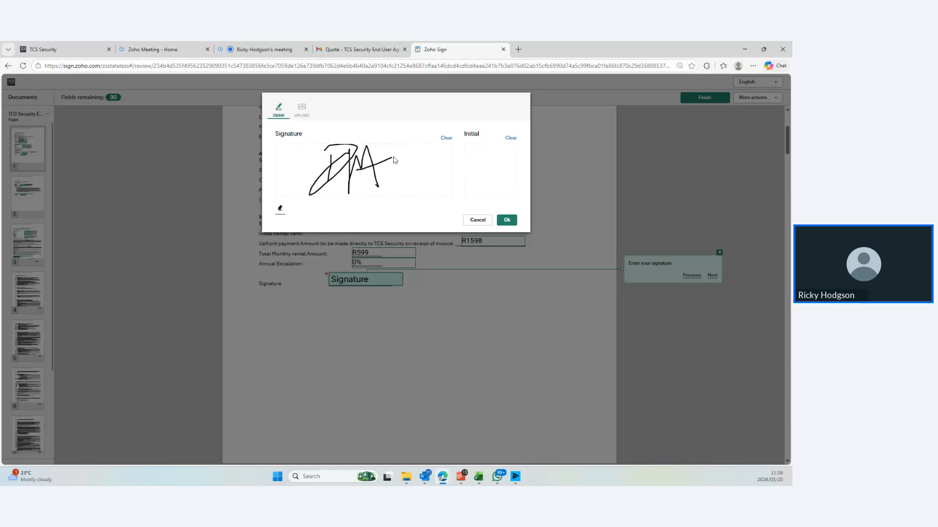
{"action": "left_click", "coordinate": [506, 219]}
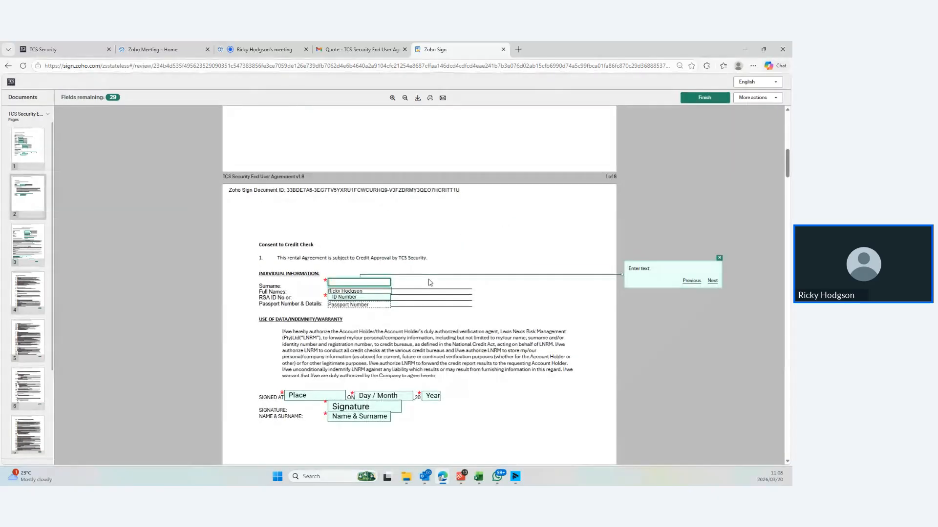
Enter the customer's surname and RSA ID number on the credit-check page, skipping the optional passport field
{"action": "scroll", "coordinate": [389, 205], "scroll_direction": "up", "scroll_amount": 4}
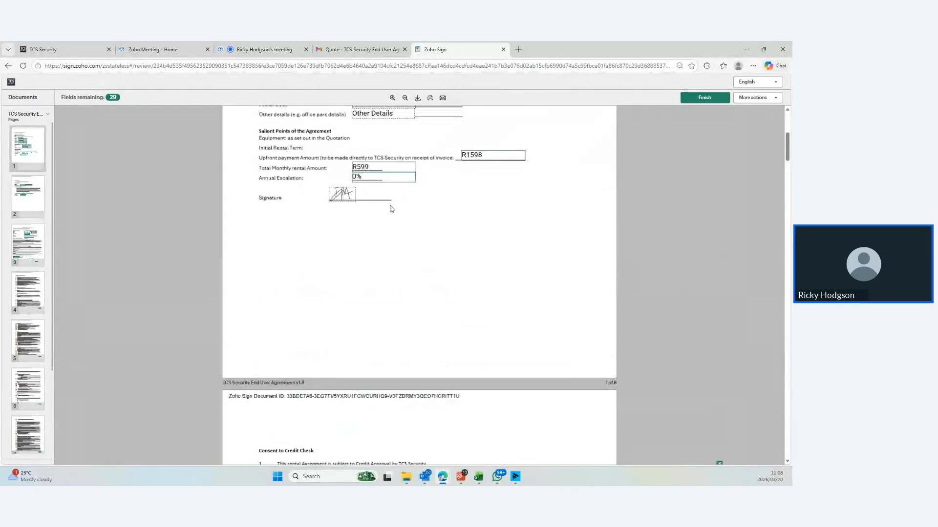
{"action": "scroll", "coordinate": [336, 256], "scroll_direction": "down", "scroll_amount": 4}
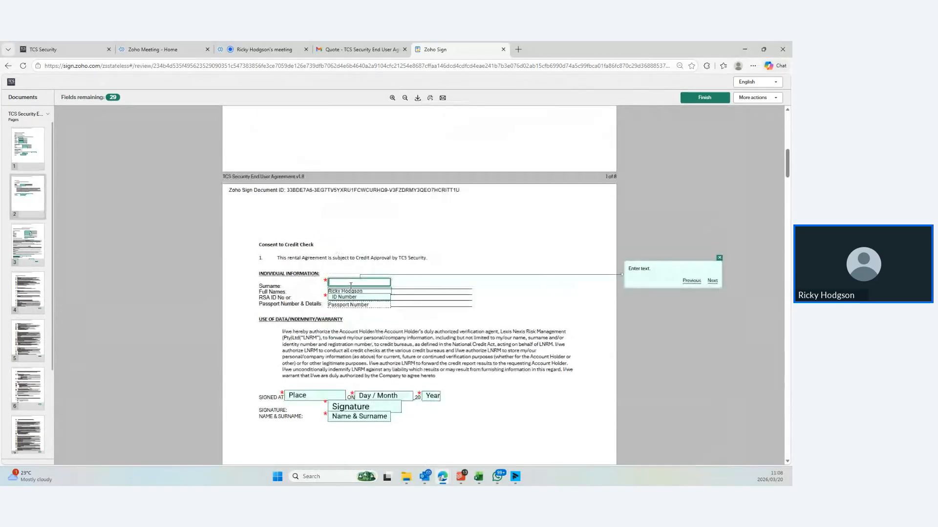
{"action": "type", "text": "Hodgson"}
{"action": "left_click", "coordinate": [420, 287]}
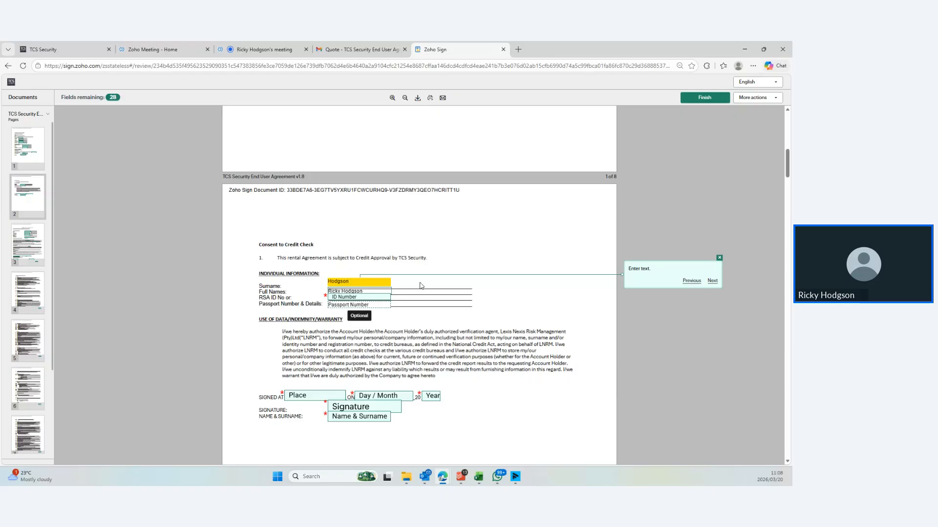
{"action": "left_click", "coordinate": [359, 296]}
{"action": "scroll", "coordinate": [390, 301], "scroll_direction": "up", "scroll_amount": 10}
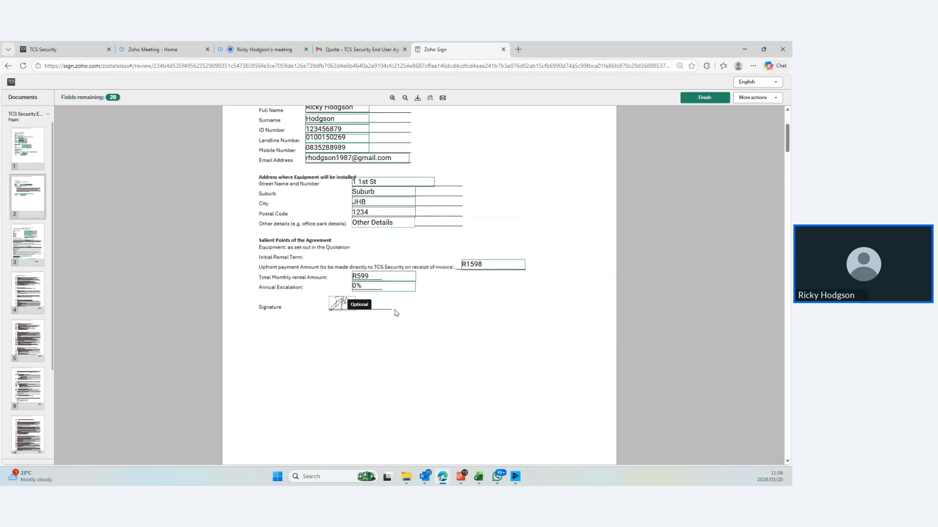
{"action": "scroll", "coordinate": [342, 303], "scroll_direction": "down", "scroll_amount": 10}
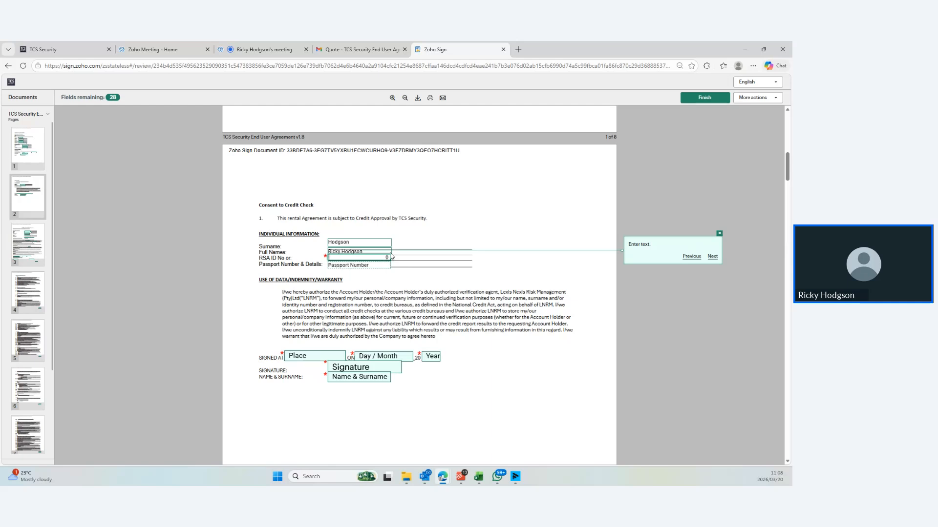
{"action": "type", "text": "123456789"}
{"action": "left_click", "coordinate": [363, 265]}
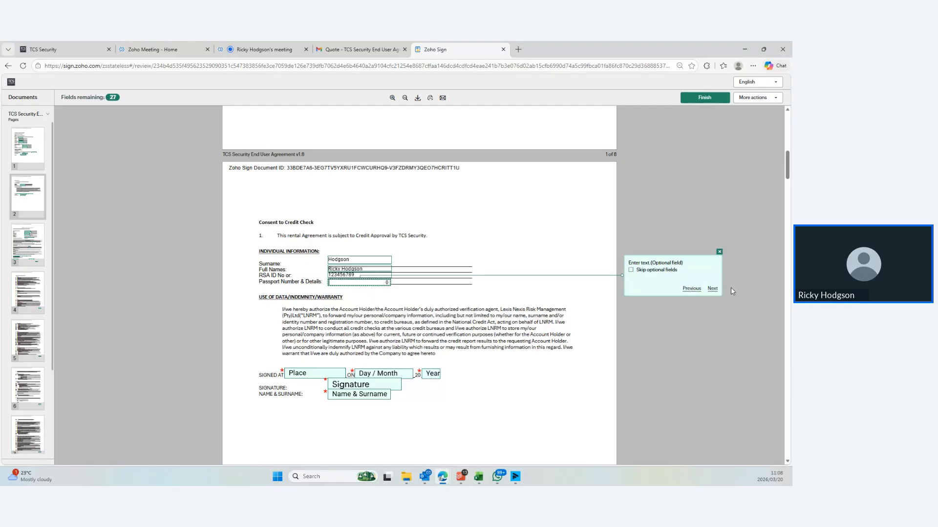
{"action": "left_click", "coordinate": [712, 289]}
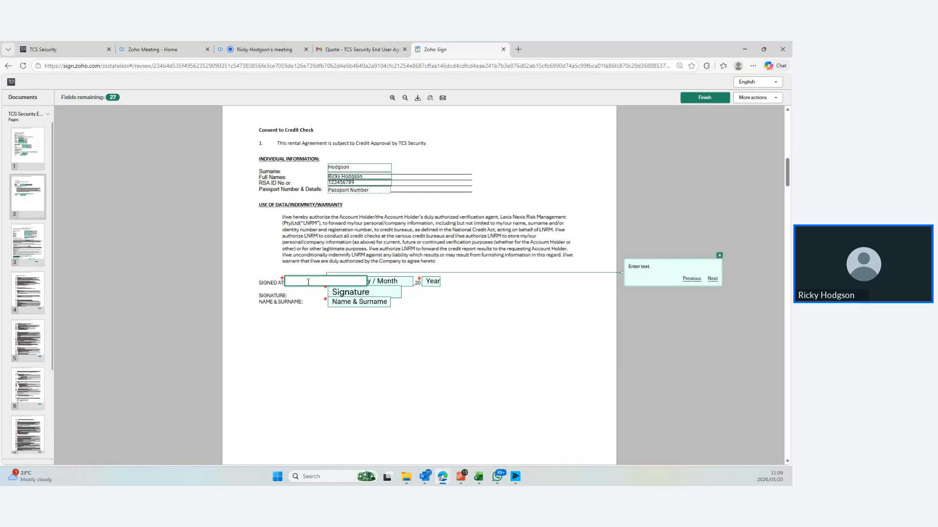
Sign the credit-check consent at Bryanston on 20 March 2026, adding the signature and customer's full name
{"action": "type", "text": "Brynanston"}
{"action": "left_click", "coordinate": [374, 285]}
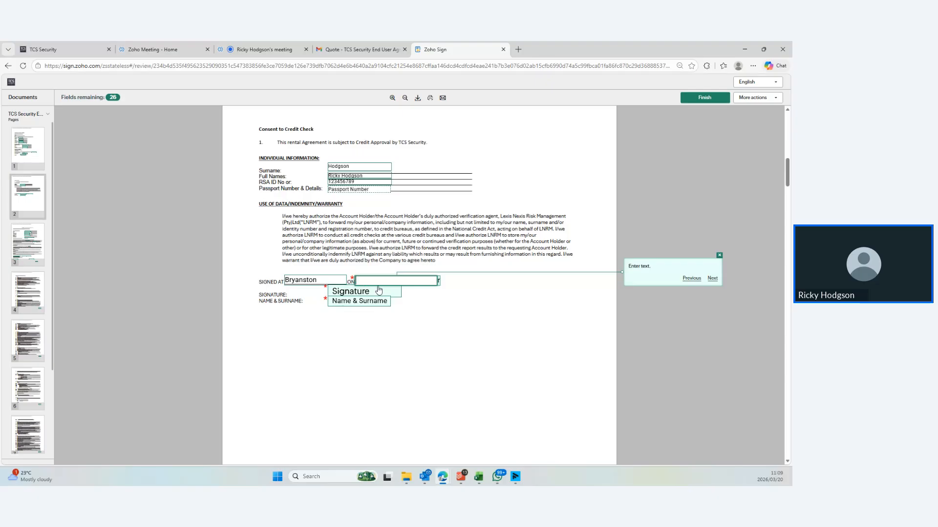
{"action": "type", "text": "20 March"}
{"action": "left_click", "coordinate": [434, 283]}
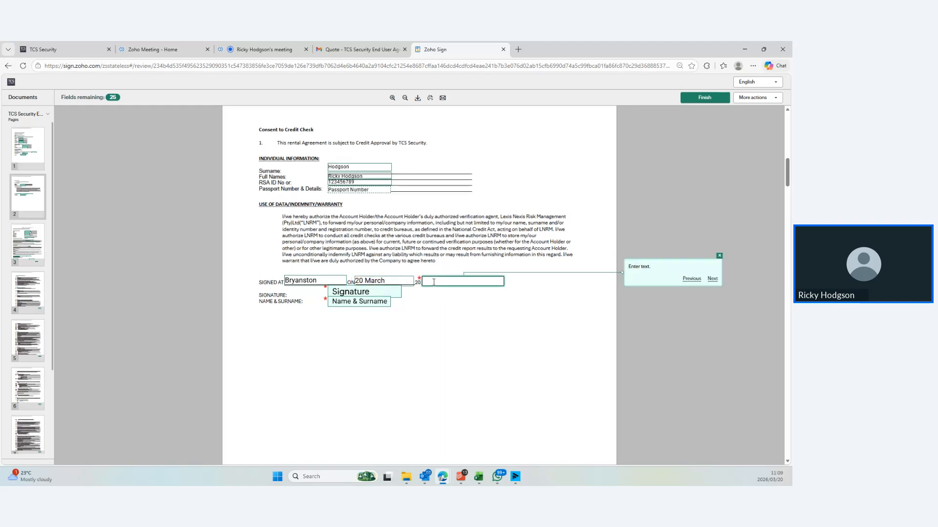
{"action": "type", "text": "26"}
{"action": "left_click", "coordinate": [449, 308]}
{"action": "left_click", "coordinate": [364, 282]}
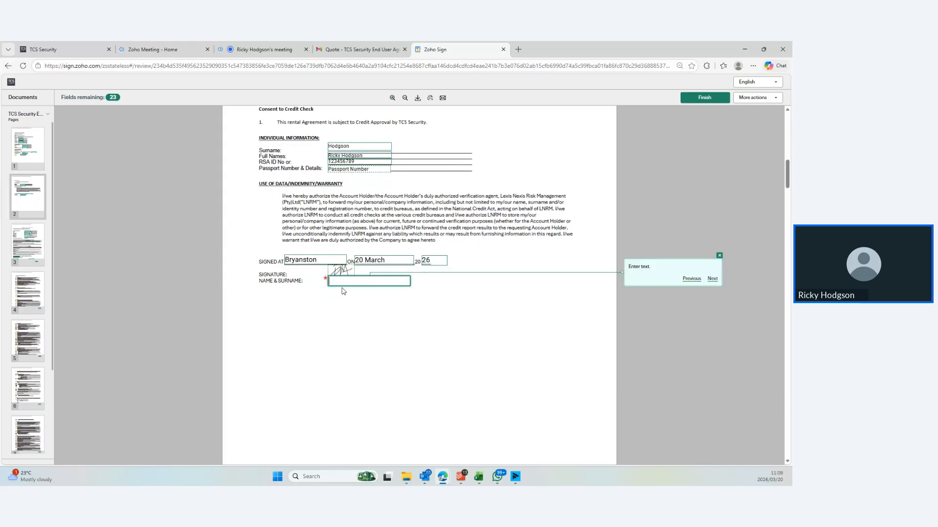
{"action": "left_click", "coordinate": [433, 339]}
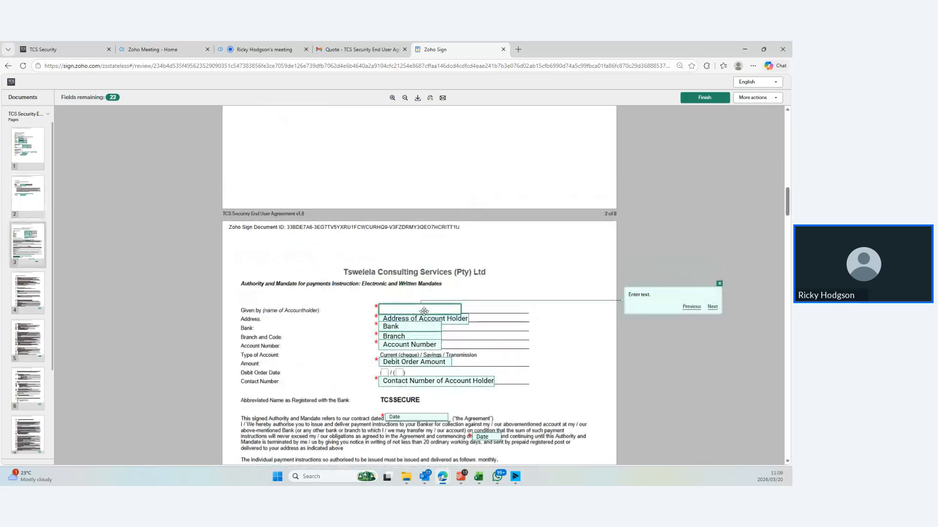
Enter the account holder's name and address on the debit-order mandate
{"action": "scroll", "coordinate": [426, 253], "scroll_direction": "up", "scroll_amount": 1}
{"action": "scroll", "coordinate": [426, 253], "scroll_direction": "down", "scroll_amount": 3}
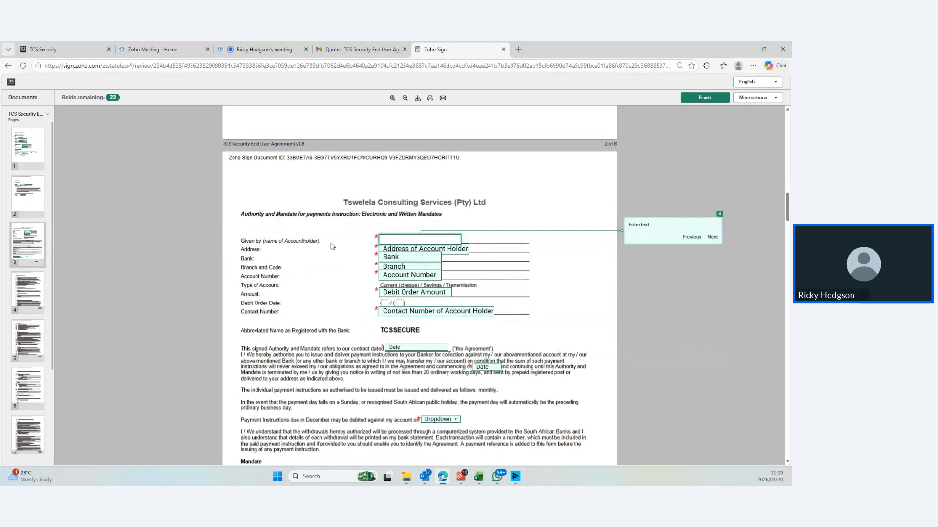
{"action": "scroll", "coordinate": [464, 265], "scroll_direction": "up", "scroll_amount": 1}
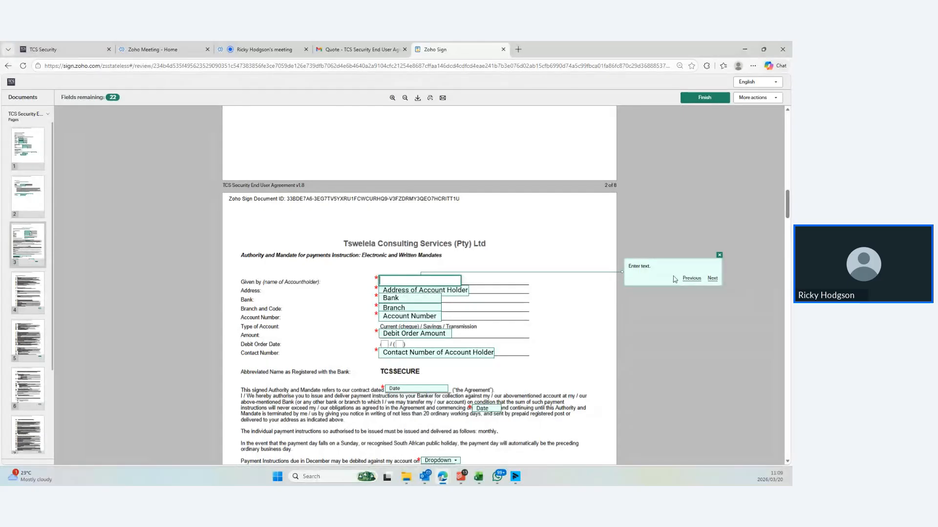
{"action": "left_click", "coordinate": [712, 278]}
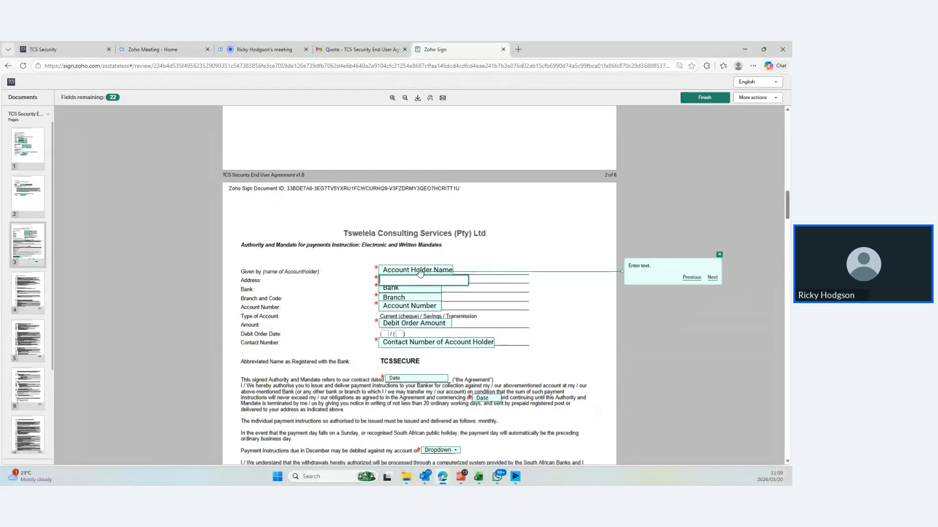
{"action": "left_click", "coordinate": [692, 278]}
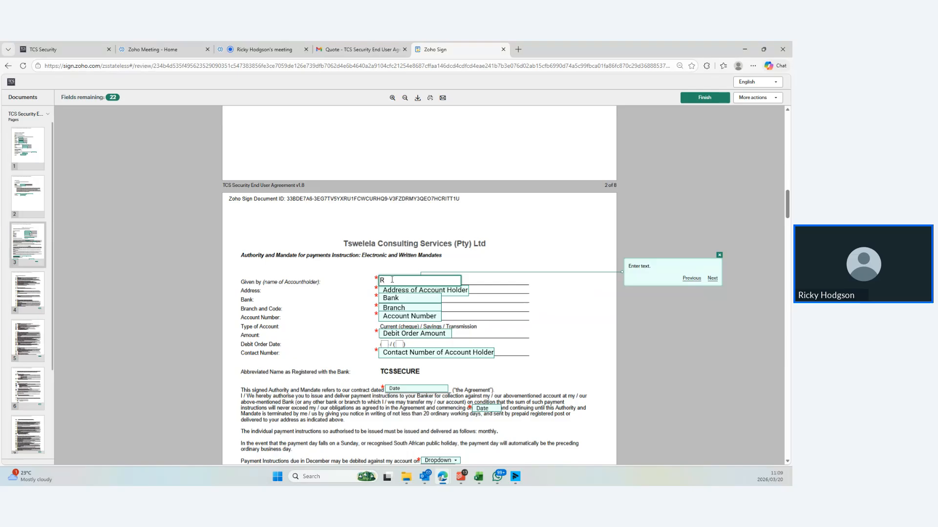
{"action": "type", "text": "R Hodgson"}
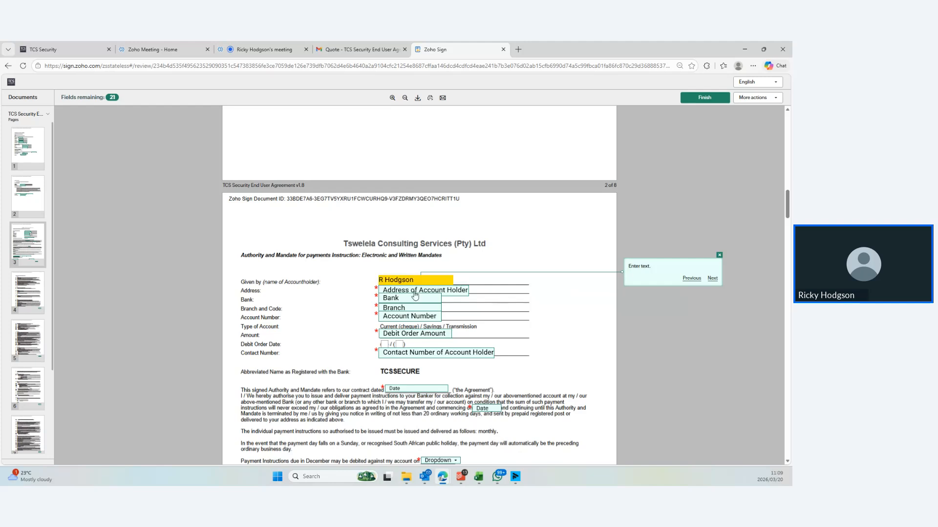
{"action": "left_click", "coordinate": [408, 290]}
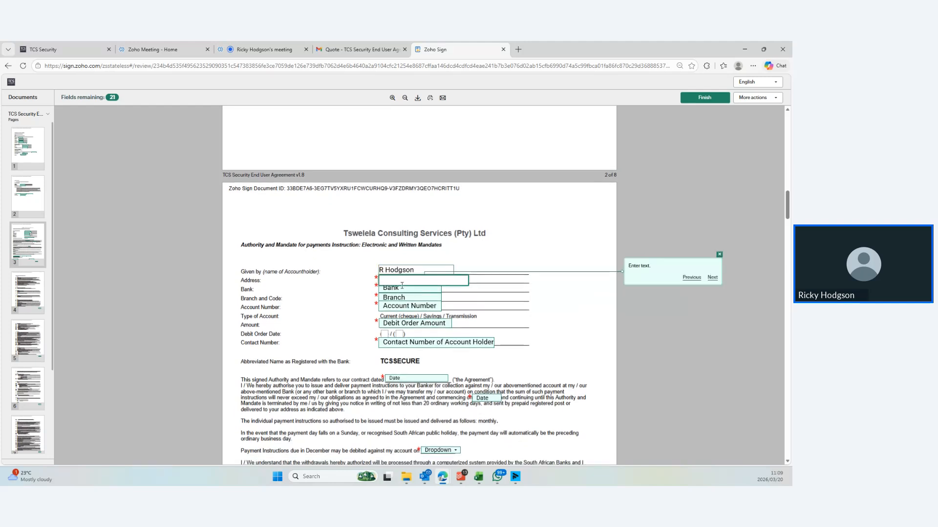
{"action": "type", "text": "1 1st ave Suburb"}
{"action": "key", "text": "Tab"}
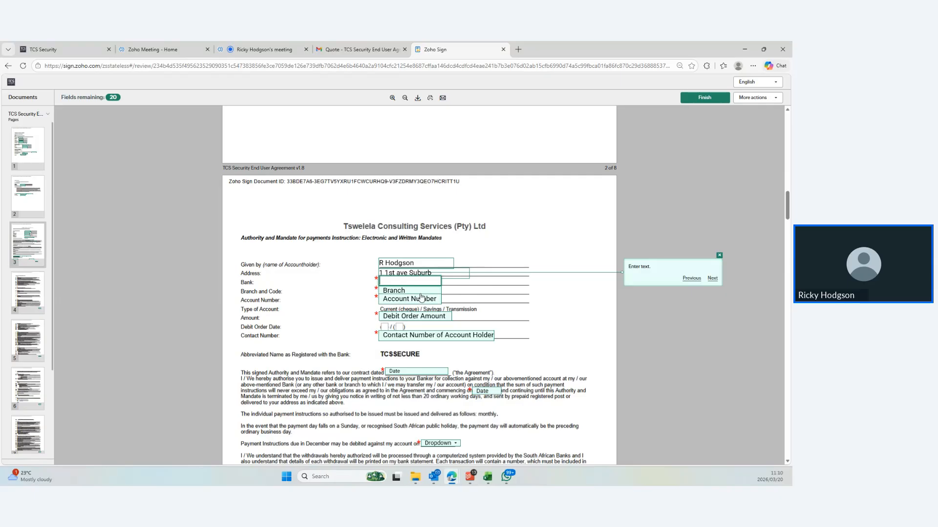
Enter the bank name, the Sandton branch and the bank account number
{"action": "type", "text": "Bob"}
{"action": "key", "text": "Tab"}
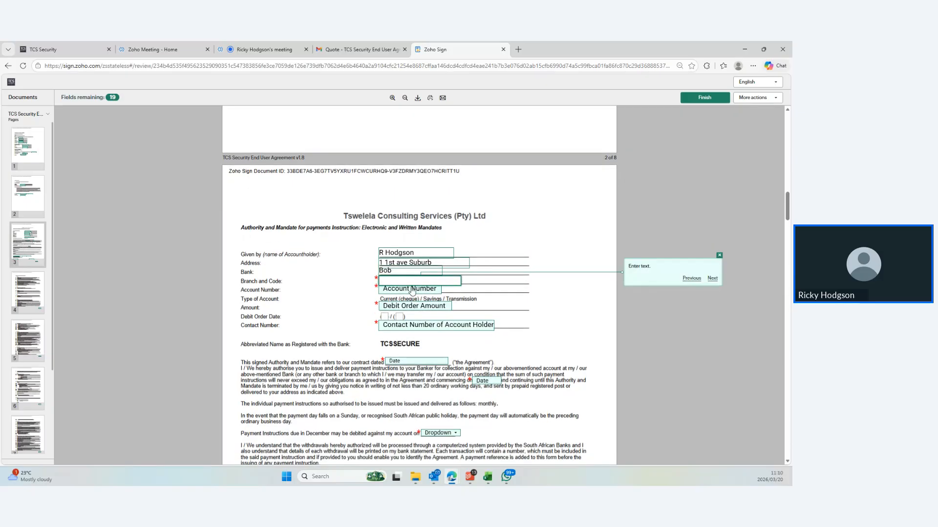
{"action": "type", "text": "Sandoon"}
{"action": "left_click", "coordinate": [494, 306]}
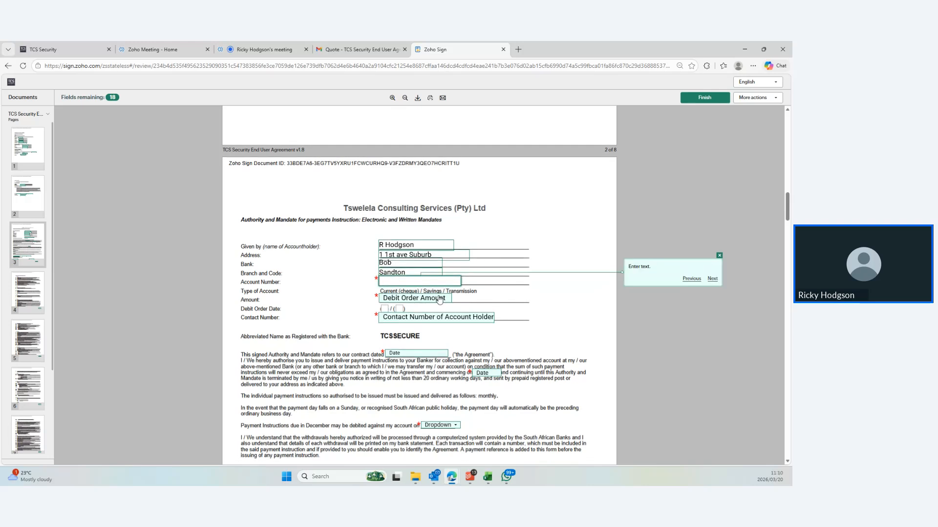
{"action": "left_click_drag", "start_coordinate": [259, 299], "coordinate": [274, 304]}
{"action": "left_click", "coordinate": [421, 298]}
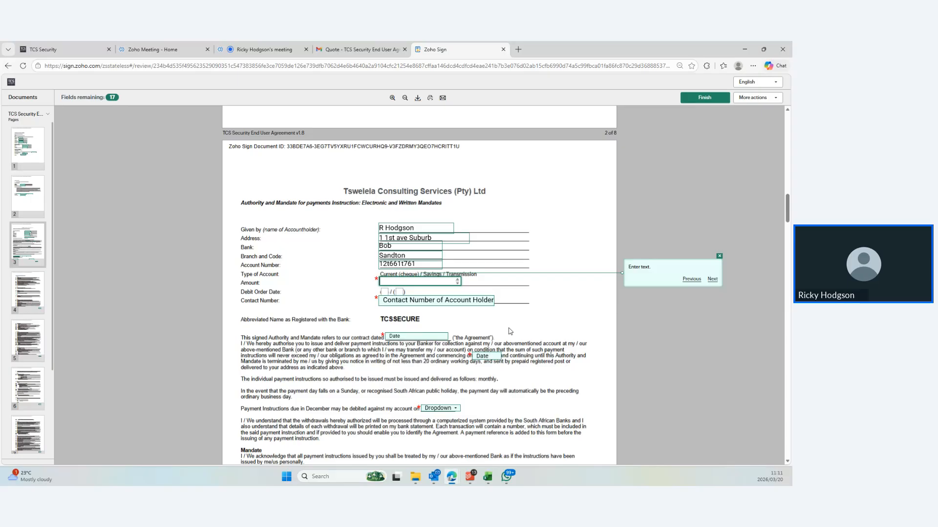
Enter R599 as the debit order mandate amount
{"action": "scroll", "coordinate": [464, 315], "scroll_direction": "up", "scroll_amount": 15}
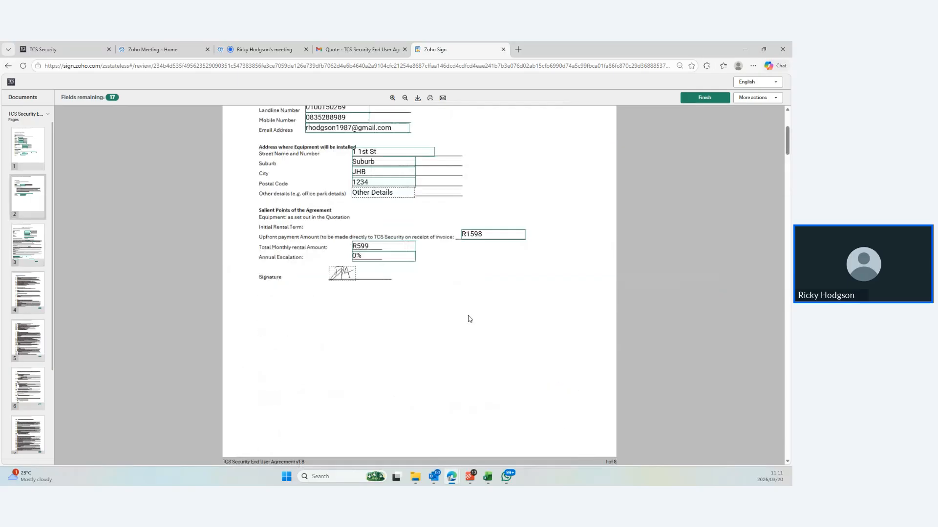
{"action": "scroll", "coordinate": [468, 293], "scroll_direction": "up", "scroll_amount": 4}
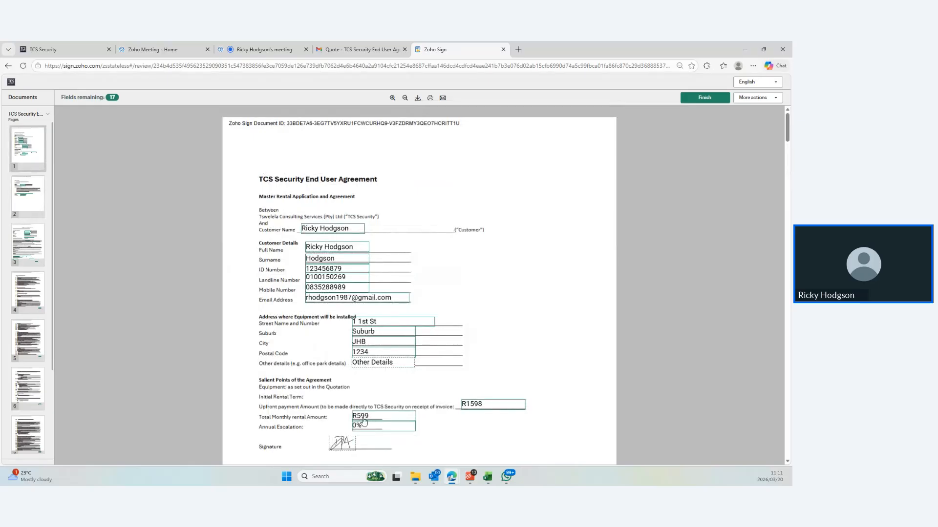
{"action": "scroll", "coordinate": [489, 399], "scroll_direction": "down", "scroll_amount": 20}
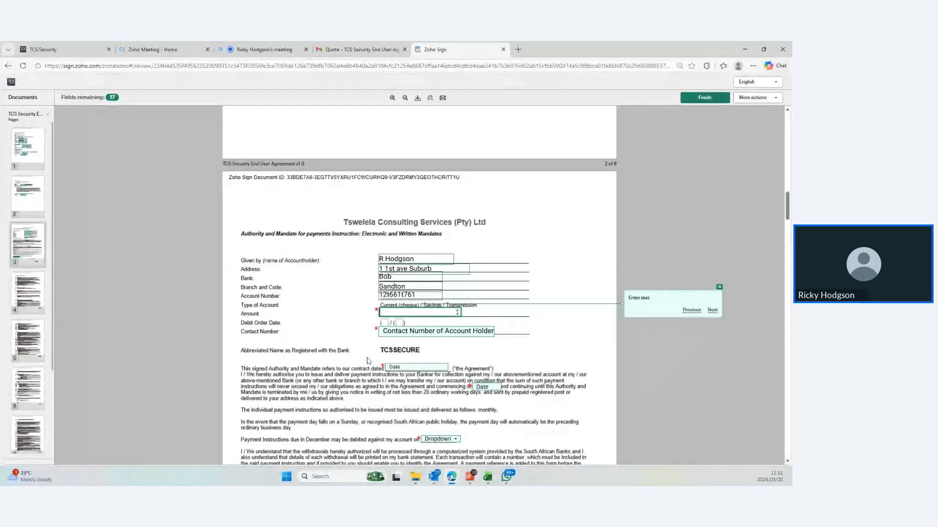
{"action": "left_click", "coordinate": [397, 311]}
{"action": "type", "text": "R599"}
{"action": "left_click", "coordinate": [547, 354]}
Tick the first Debit Order Date option on the page 3 mandate
{"action": "scroll", "coordinate": [380, 290], "scroll_direction": "down", "scroll_amount": 1}
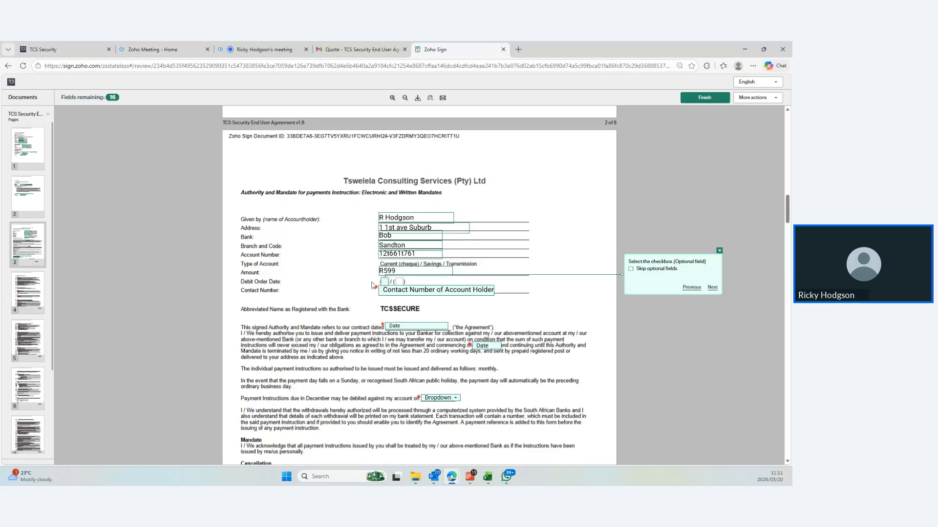
{"action": "left_click", "coordinate": [712, 287]}
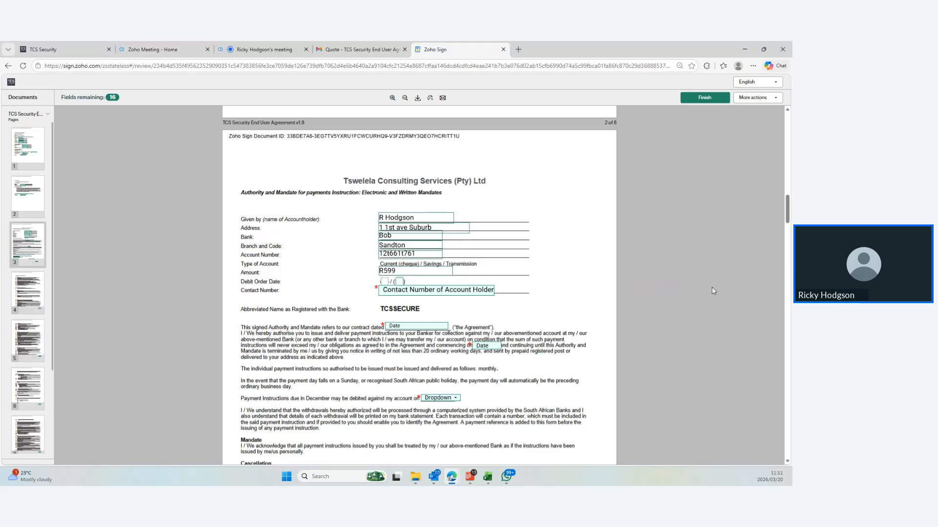
{"action": "scroll", "coordinate": [467, 311], "scroll_direction": "down", "scroll_amount": 1}
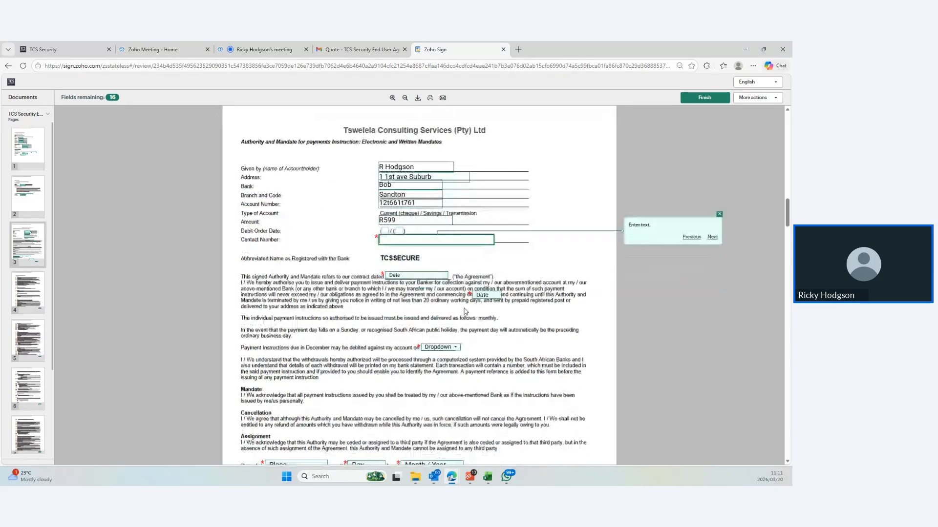
{"action": "scroll", "coordinate": [467, 311], "scroll_direction": "up", "scroll_amount": 2}
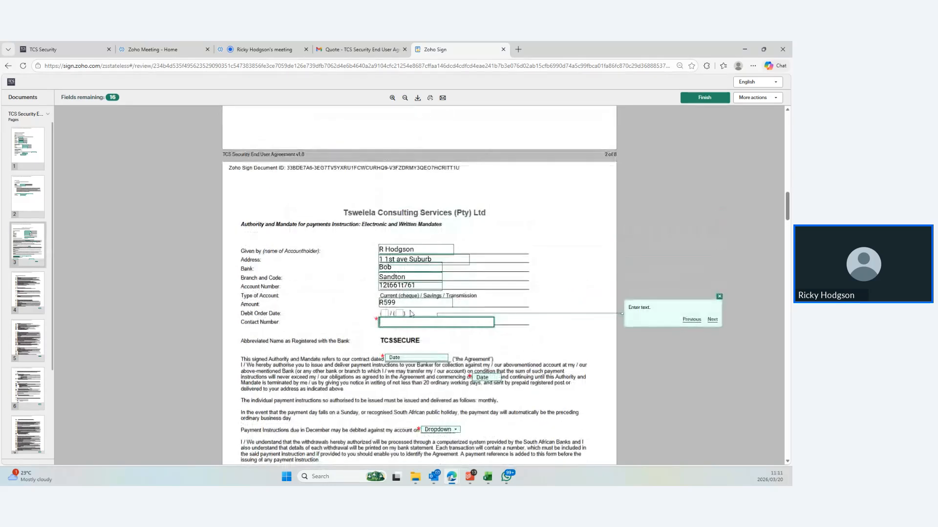
{"action": "left_click", "coordinate": [385, 314]}
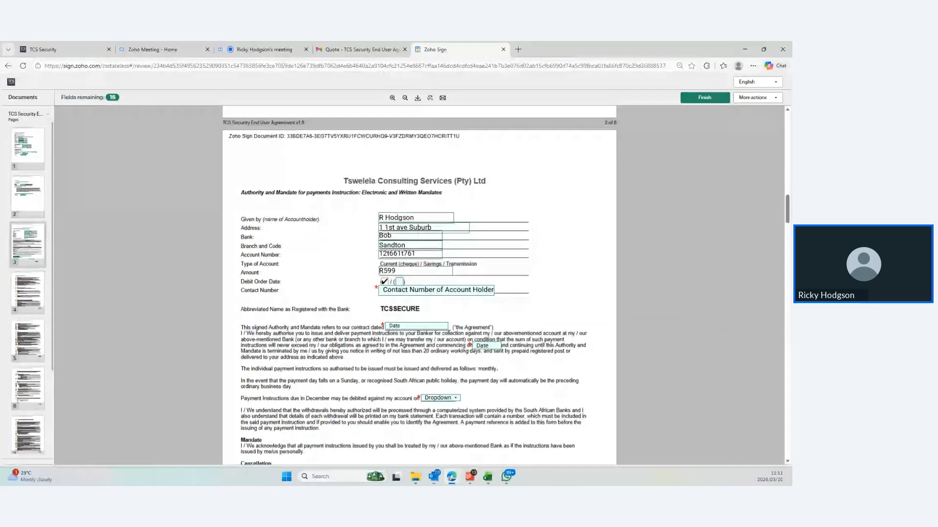
{"action": "left_click", "coordinate": [432, 291]}
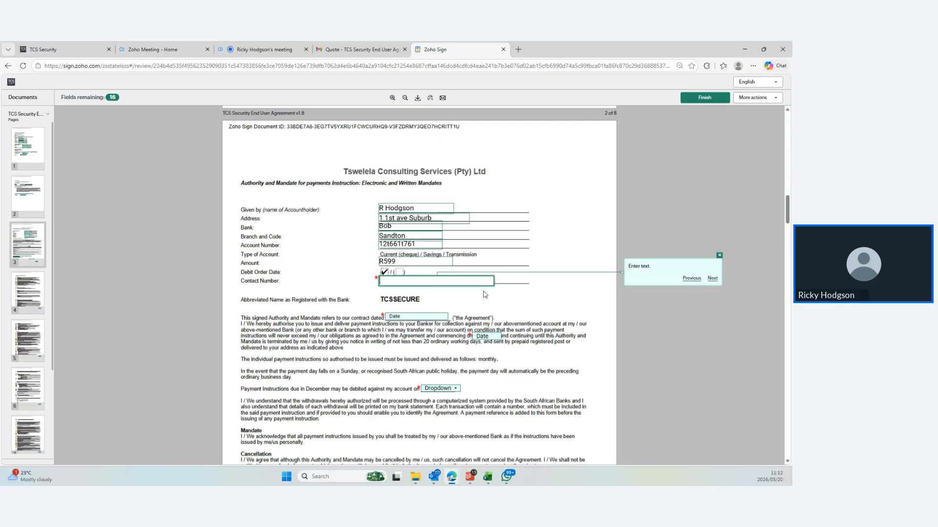
Enter the contact number, then pick Mar 20 2026 for the contract and commencement dates
{"action": "key", "text": "Tab"}
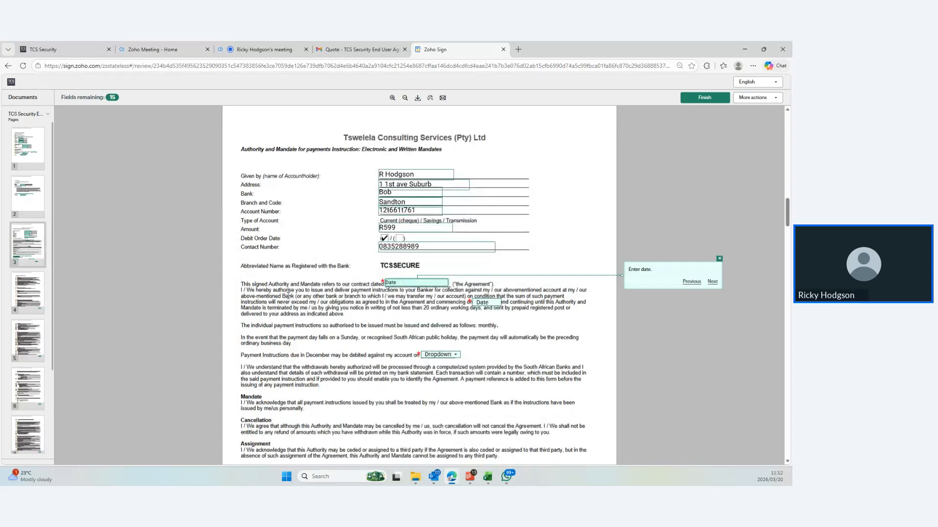
{"action": "left_click", "coordinate": [401, 286]}
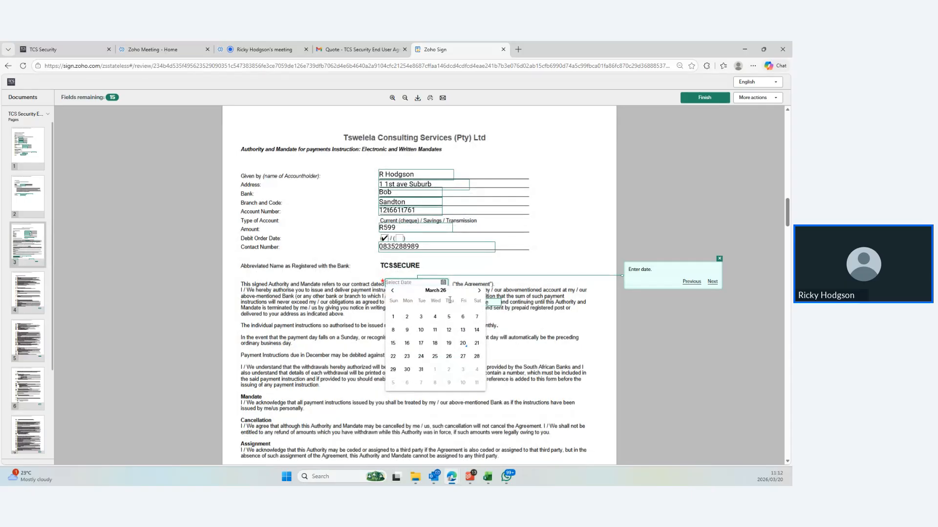
{"action": "left_click", "coordinate": [476, 356]}
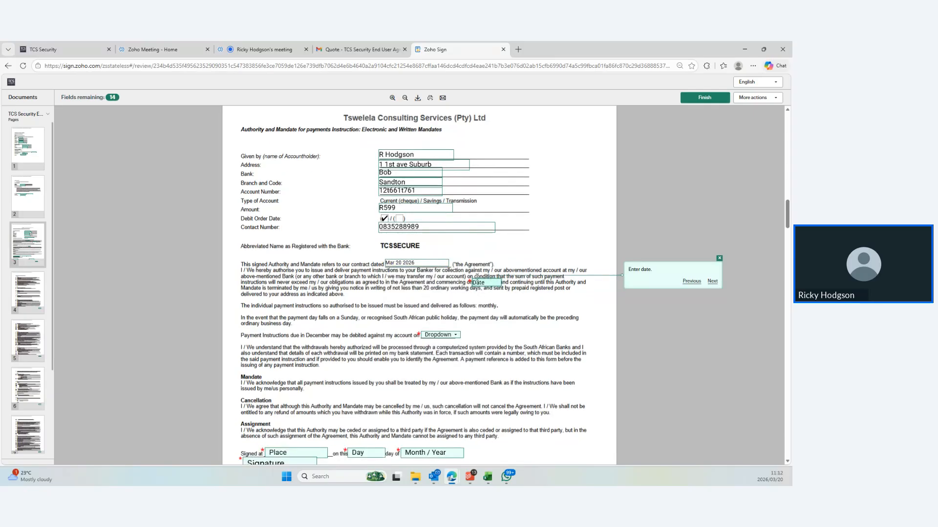
{"action": "left_click", "coordinate": [480, 282]}
{"action": "left_click", "coordinate": [551, 344]}
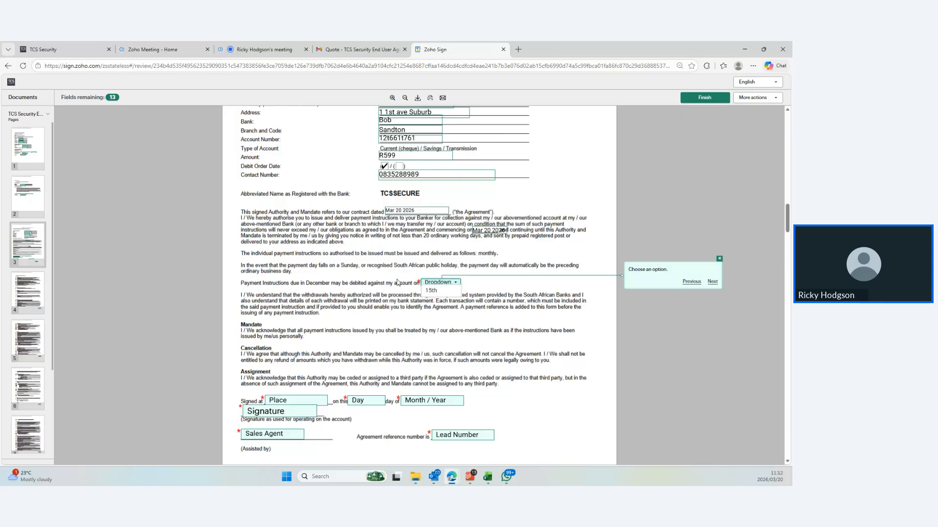
Pick the 15th in the December debit day dropdown and tick the second Debit Order Date box
{"action": "left_click", "coordinate": [459, 291]}
{"action": "scroll", "coordinate": [439, 166], "scroll_direction": "up", "scroll_amount": 2}
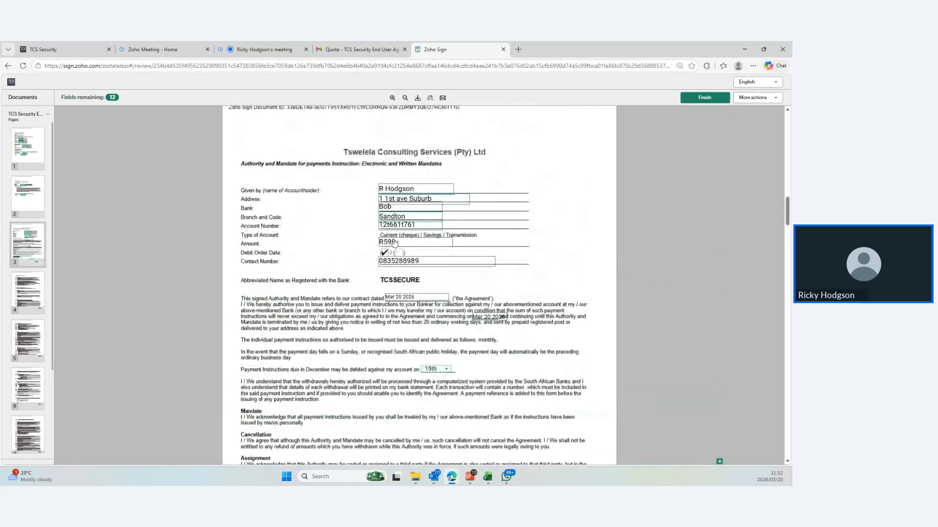
{"action": "left_click", "coordinate": [400, 252]}
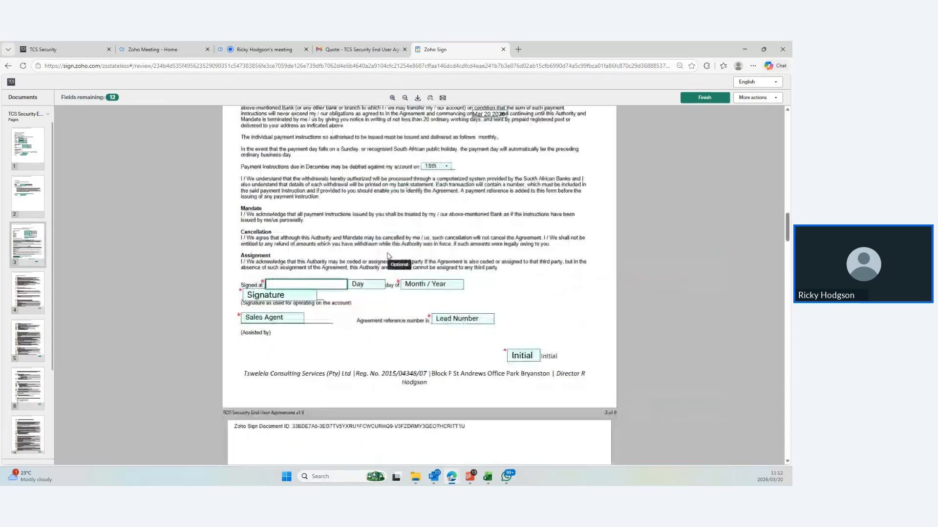
{"action": "scroll", "coordinate": [430, 337], "scroll_direction": "up", "scroll_amount": 3}
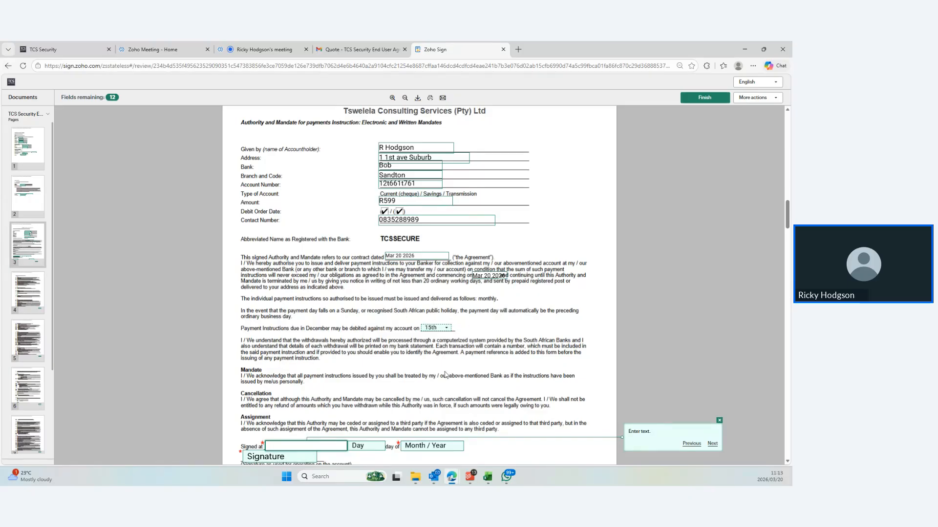
{"action": "scroll", "coordinate": [376, 359], "scroll_direction": "down", "scroll_amount": 2}
{"action": "scroll", "coordinate": [376, 358], "scroll_direction": "down", "scroll_amount": 2}
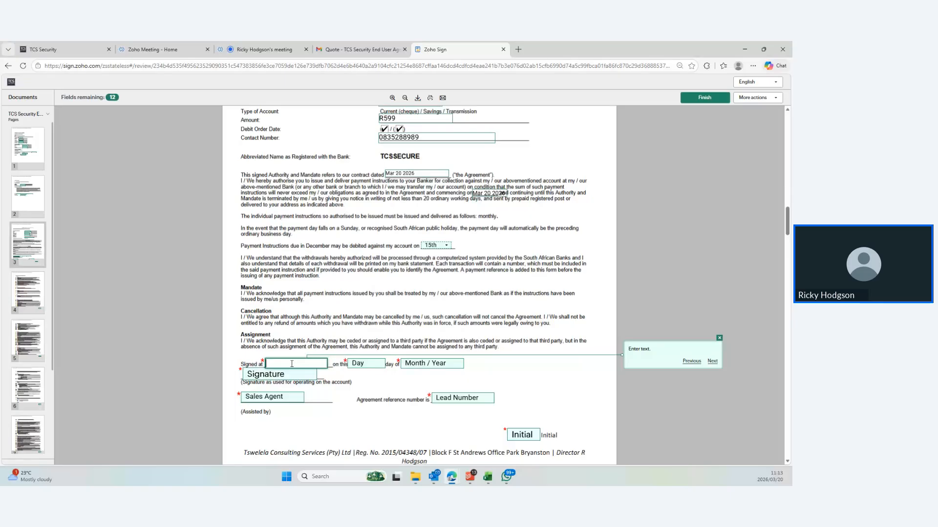
Fill the Signed at fields with Bryanston, day 20, March 2026
{"action": "type", "text": "Bryanston"}
{"action": "left_click", "coordinate": [358, 364]}
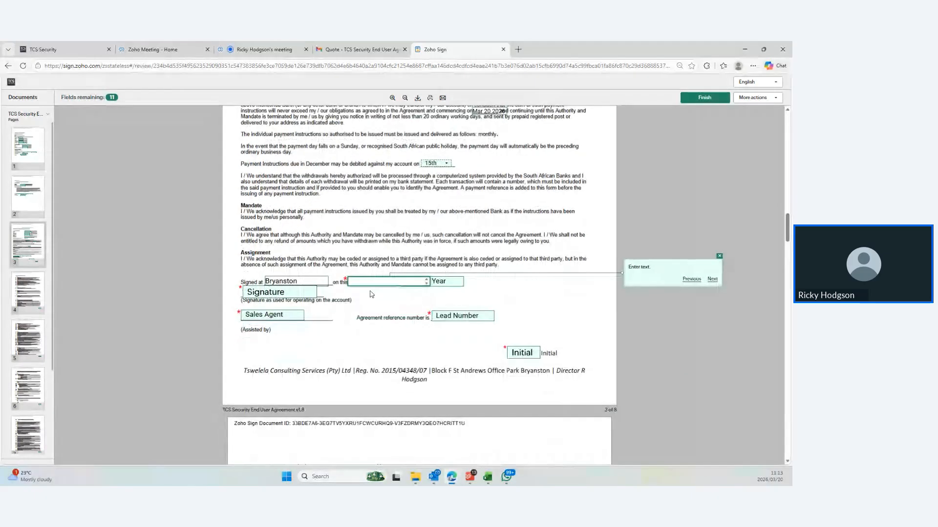
{"action": "type", "text": "20"}
{"action": "left_click", "coordinate": [425, 280]}
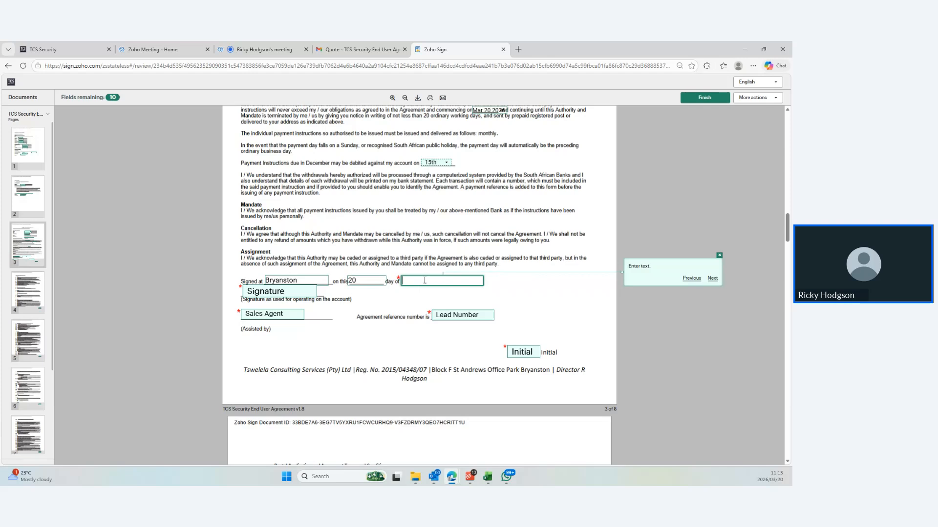
{"action": "type", "text": "March 2026"}
{"action": "left_click", "coordinate": [372, 304]}
Apply the saved signature and type the sales agent's name
{"action": "left_click", "coordinate": [269, 294]}
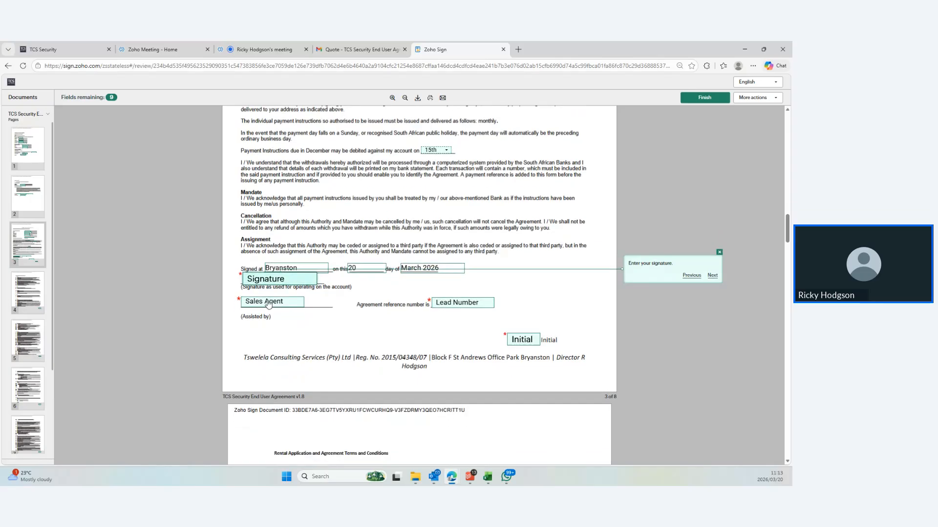
{"action": "left_click", "coordinate": [267, 285]}
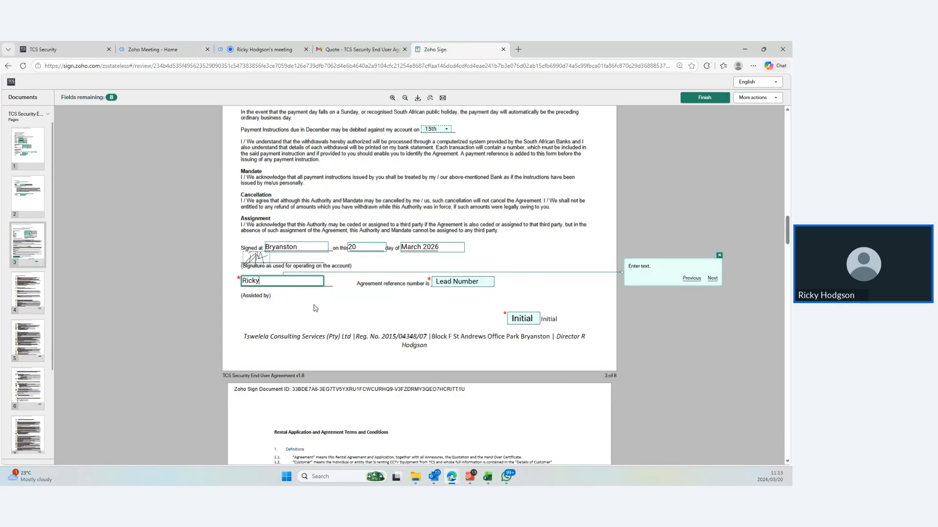
{"action": "type", "text": "gdo"}
{"action": "key", "text": "BackSpace"}
{"action": "type", "text": "son"}
Enter the agreement reference number in the Lead Number field
{"action": "left_click", "coordinate": [440, 282]}
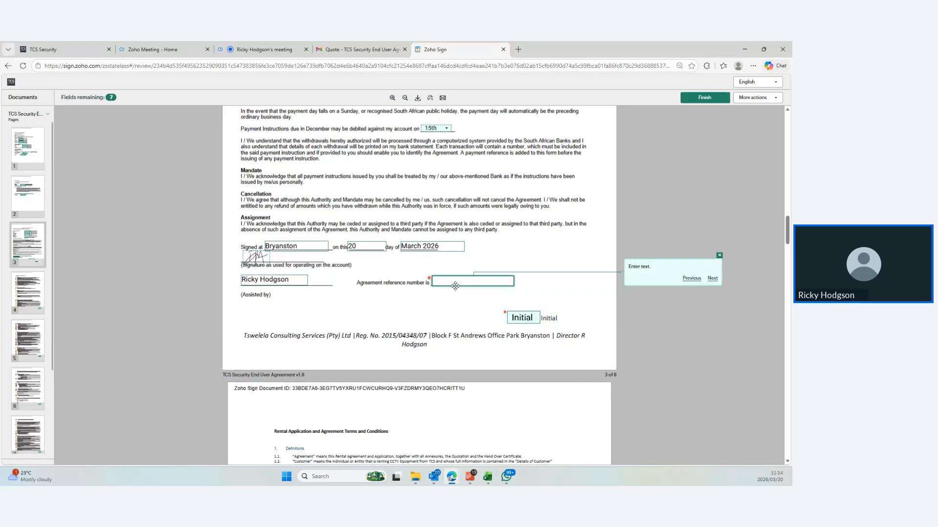
{"action": "left_click", "coordinate": [692, 278]}
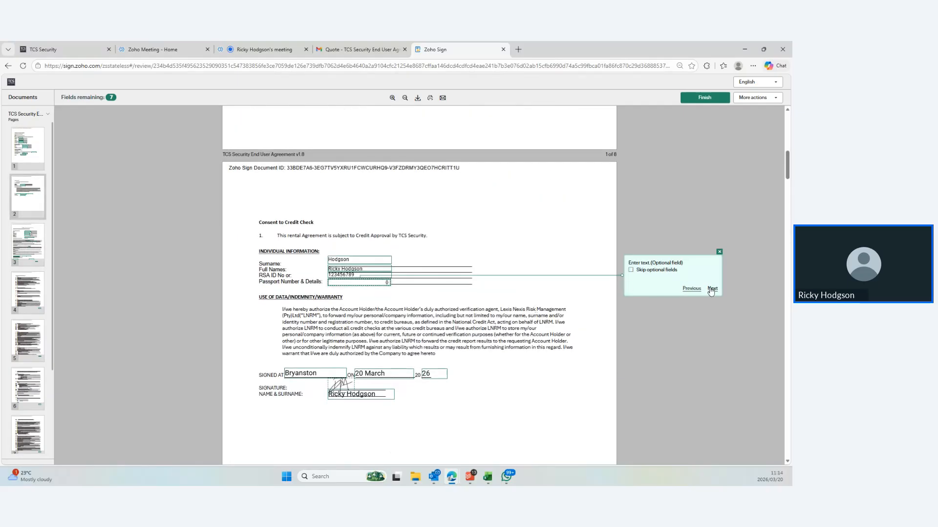
{"action": "left_click", "coordinate": [714, 289]}
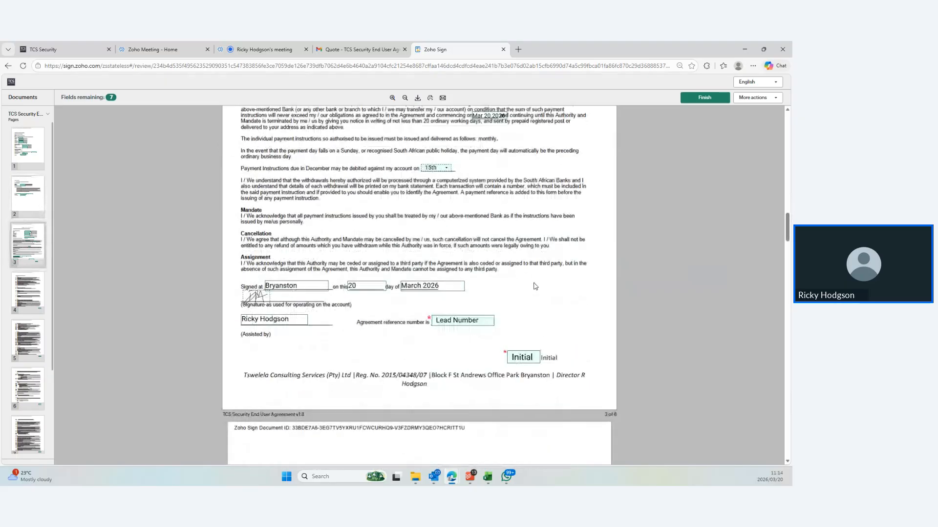
{"action": "left_click", "coordinate": [453, 321]}
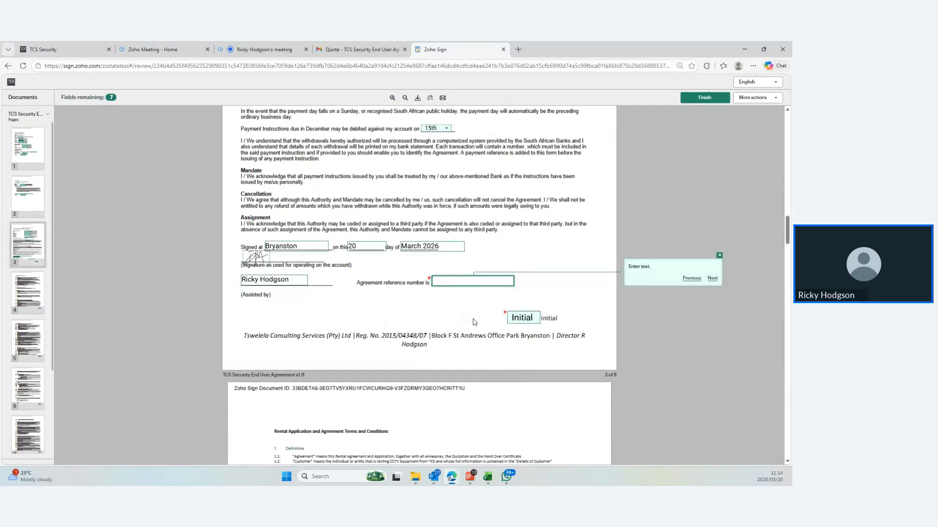
{"action": "type", "text": "123456"}
{"action": "key", "text": "Tab"}
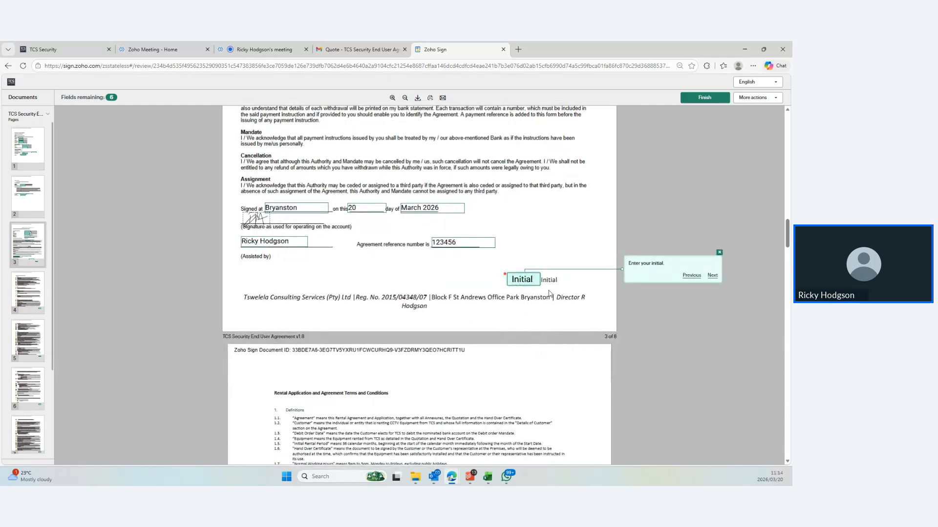
Fill the page 3 Initial field with the saved drawn signature and RH initials
{"action": "left_click", "coordinate": [522, 280]}
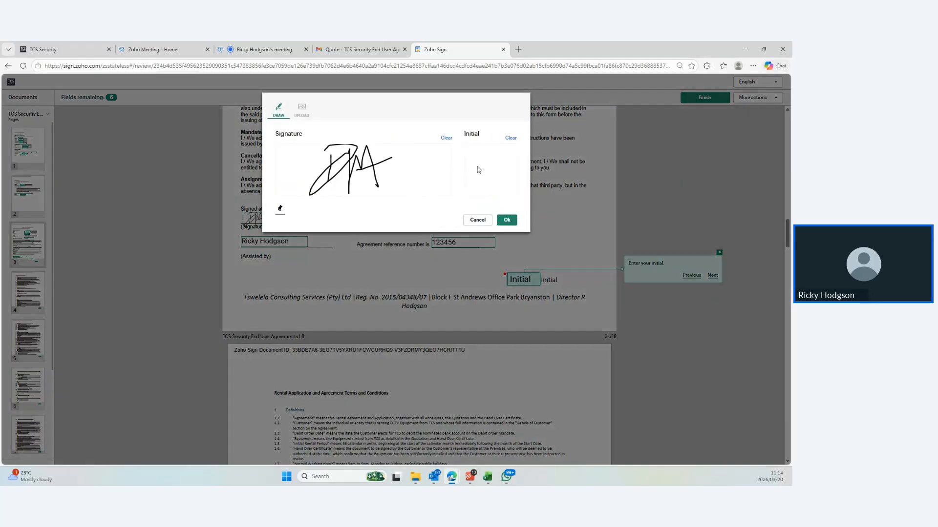
{"action": "mouse_move", "coordinate": [475, 163]}
{"action": "left_mouse_down"}
{"action": "mouse_move", "coordinate": [473, 172]}
{"action": "mouse_move", "coordinate": [498, 176]}
{"action": "left_mouse_up"}
{"action": "left_click", "coordinate": [302, 112]}
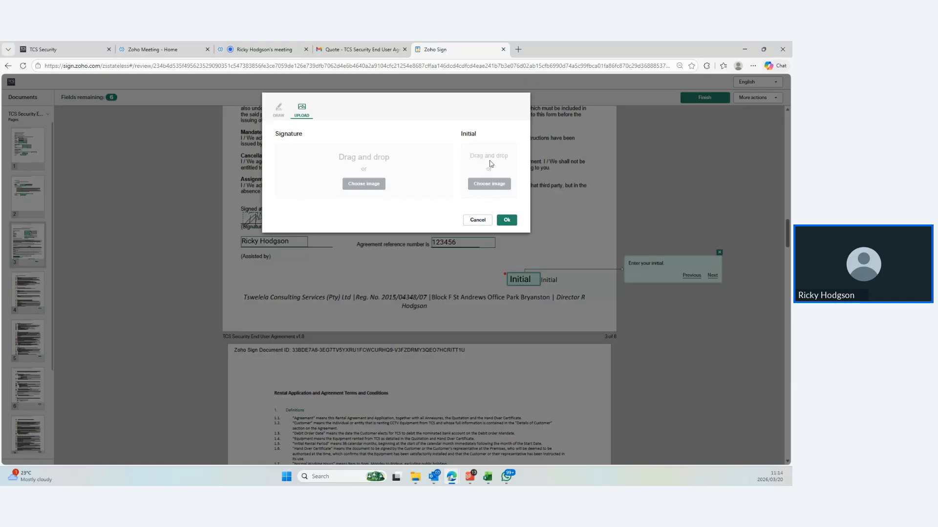
{"action": "left_click", "coordinate": [278, 112]}
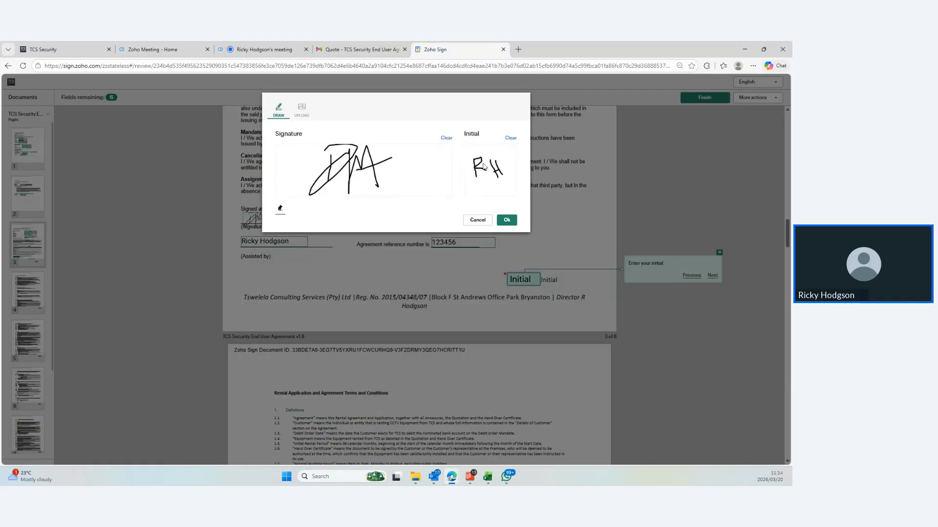
{"action": "left_click", "coordinate": [506, 218]}
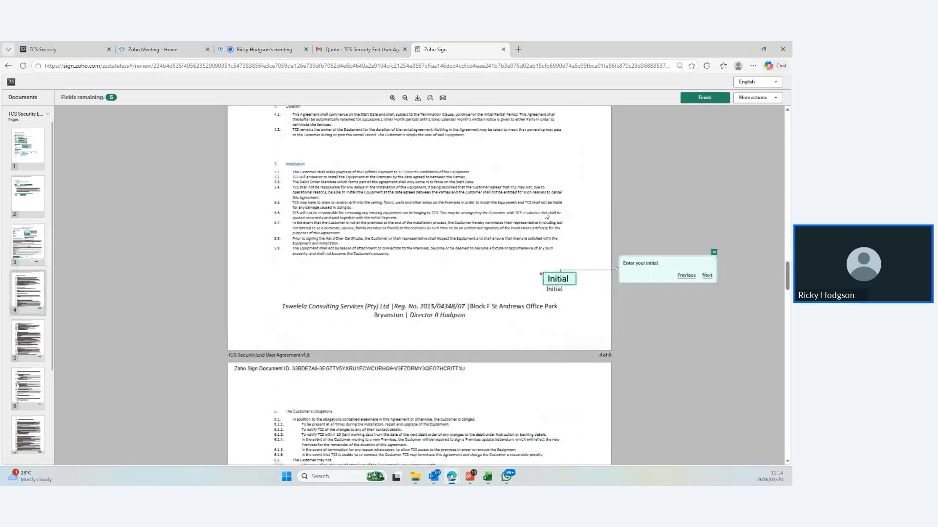
Stamp the saved initials into the Initial fields on pages 4 through 8
{"action": "left_click", "coordinate": [557, 277]}
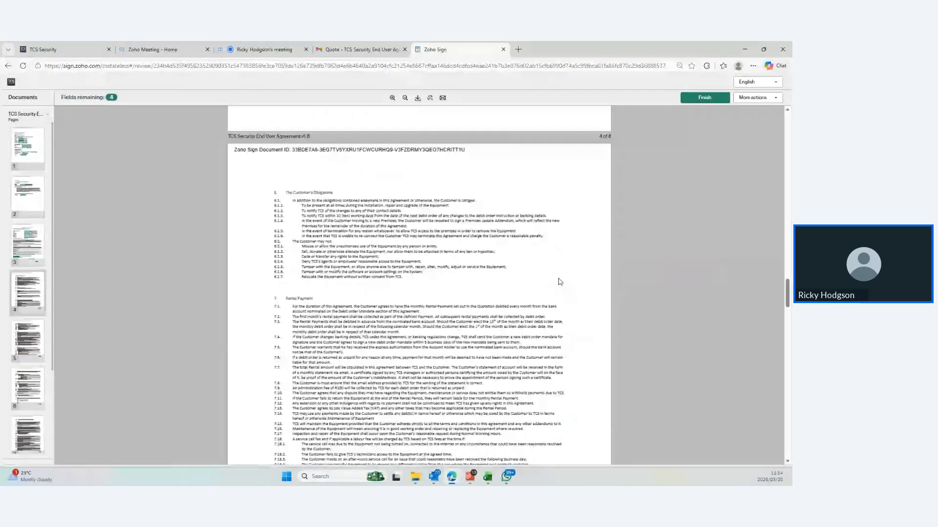
{"action": "left_click", "coordinate": [559, 280]}
{"action": "left_click", "coordinate": [559, 281]}
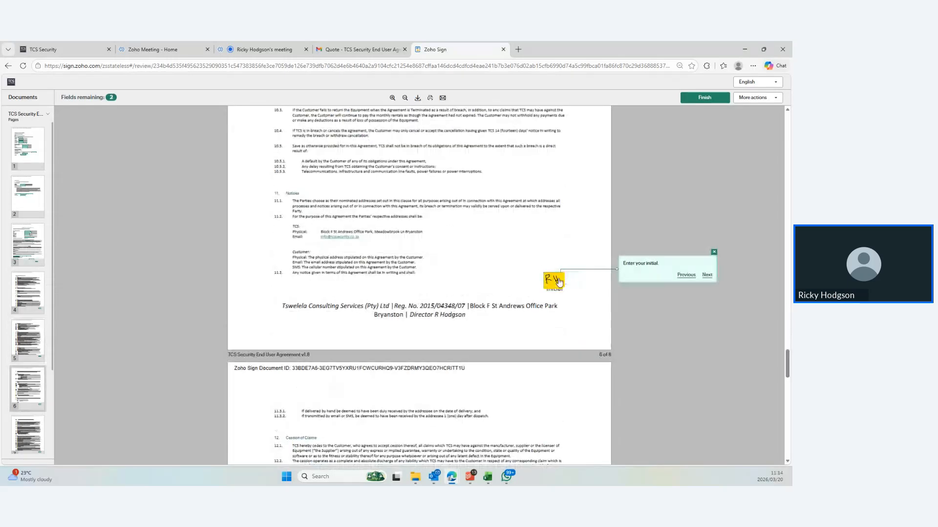
{"action": "left_click", "coordinate": [559, 281]}
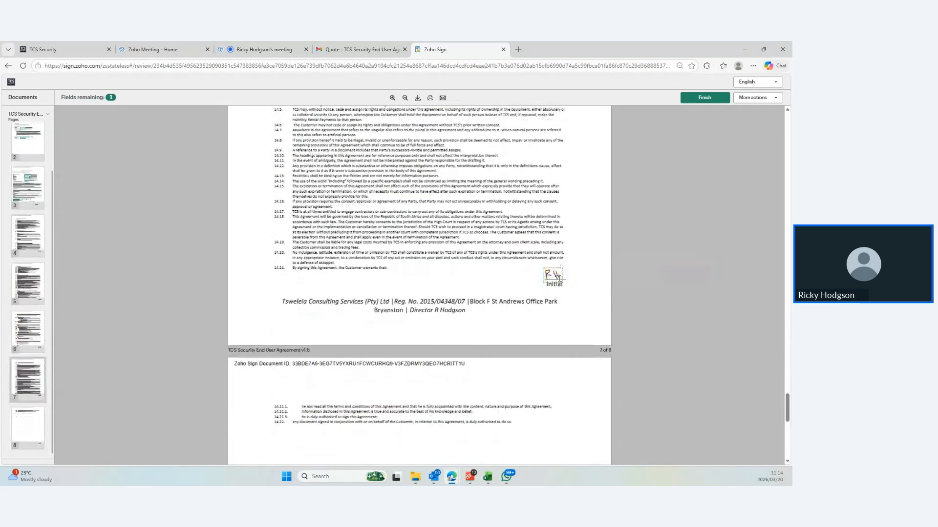
{"action": "left_click", "coordinate": [560, 382]}
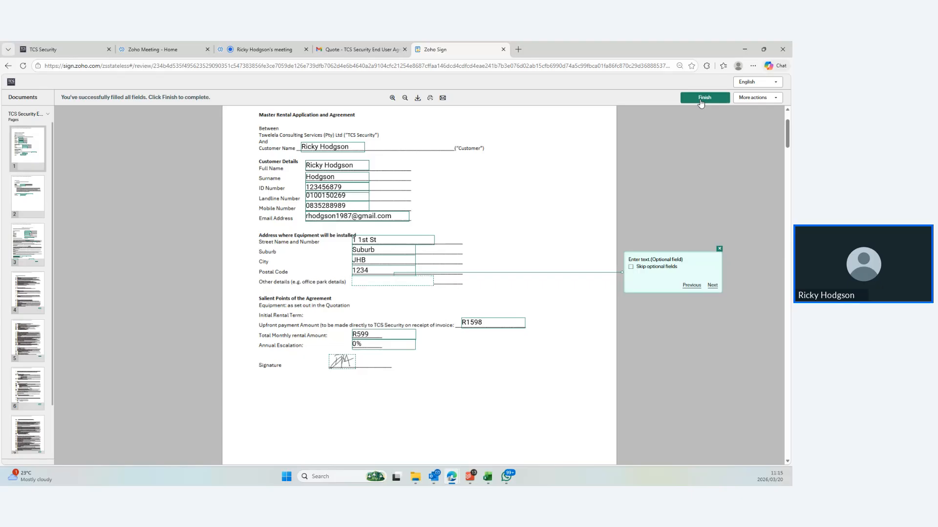
Delete the page 2 RSA ID number, then try Finish and get the unfilled-fields warning
{"action": "scroll", "coordinate": [590, 174], "scroll_direction": "down", "scroll_amount": 9}
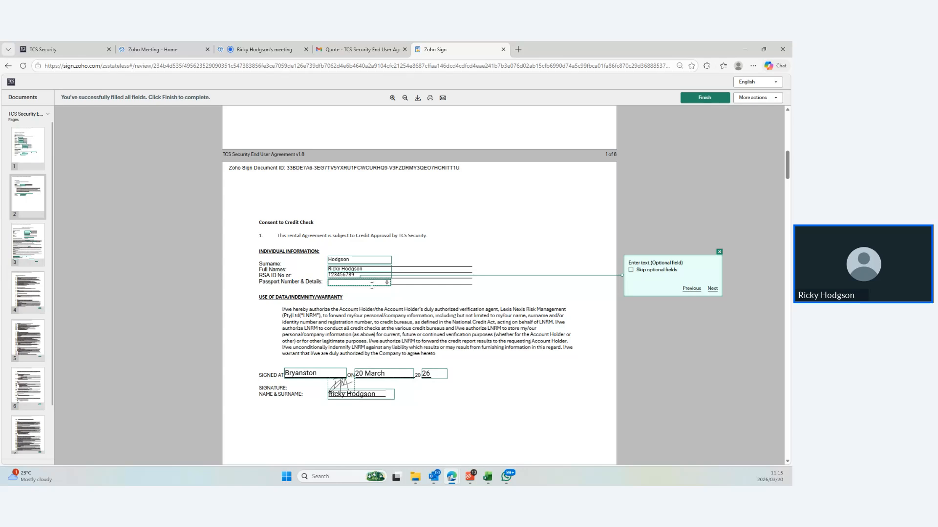
{"action": "left_click", "coordinate": [360, 275]}
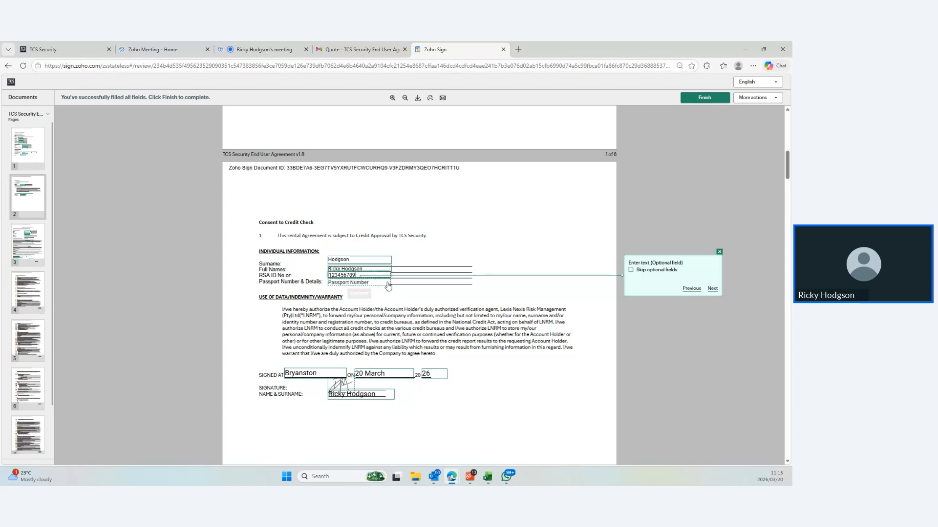
{"action": "key", "text": "BackSpace"}
{"action": "key", "text": "BackSpace"}
{"action": "key", "text": "BackSpace"}
{"action": "key", "text": "BackSpace"}
{"action": "key", "text": "BackSpace"}
{"action": "key", "text": "BackSpace"}
{"action": "key", "text": "BackSpace"}
{"action": "key", "text": "BackSpace"}
{"action": "key", "text": "BackSpace"}
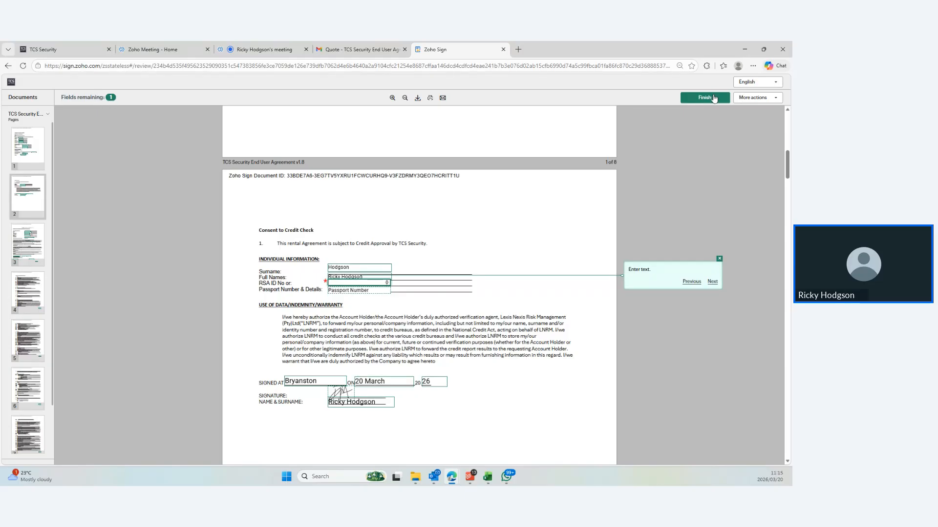
{"action": "left_click", "coordinate": [713, 98]}
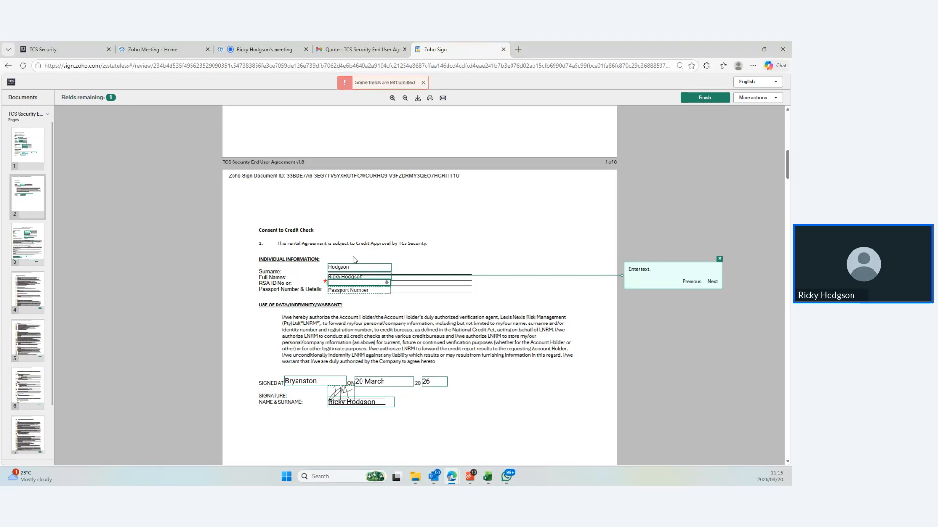
Go to the page 1 Landline Number field and erase its value
{"action": "scroll", "coordinate": [414, 301], "scroll_direction": "down", "scroll_amount": 7}
{"action": "scroll", "coordinate": [415, 302], "scroll_direction": "up", "scroll_amount": 7}
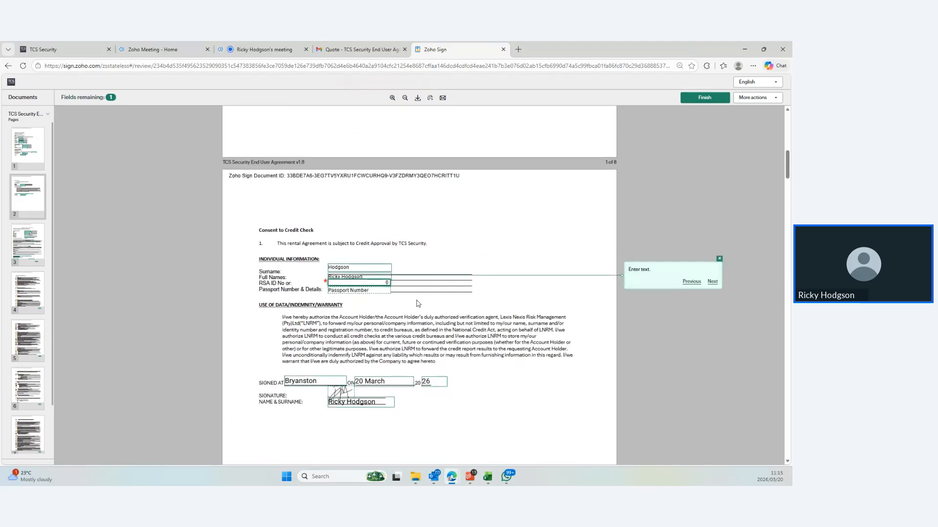
{"action": "scroll", "coordinate": [418, 304], "scroll_direction": "down", "scroll_amount": 1}
{"action": "left_click", "coordinate": [714, 243]}
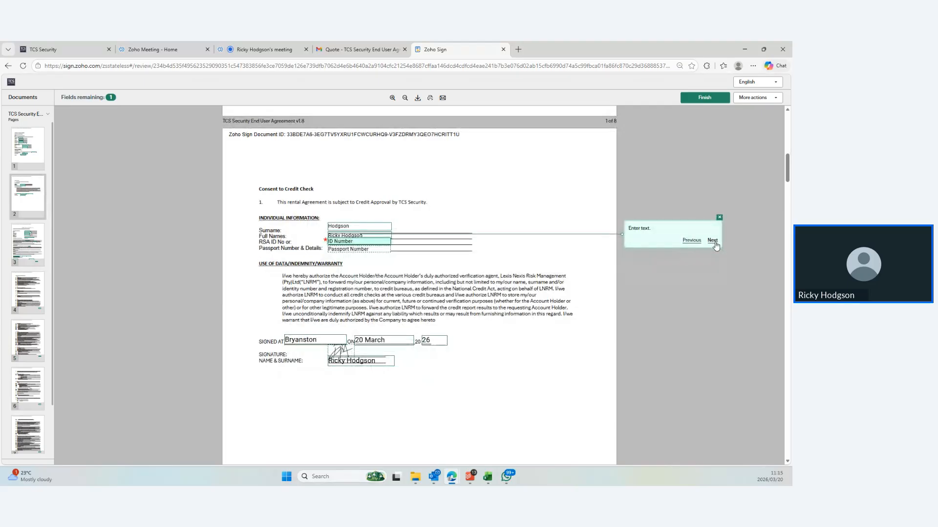
{"action": "double_click", "coordinate": [712, 242]}
{"action": "scroll", "coordinate": [521, 255], "scroll_direction": "down", "scroll_amount": 5}
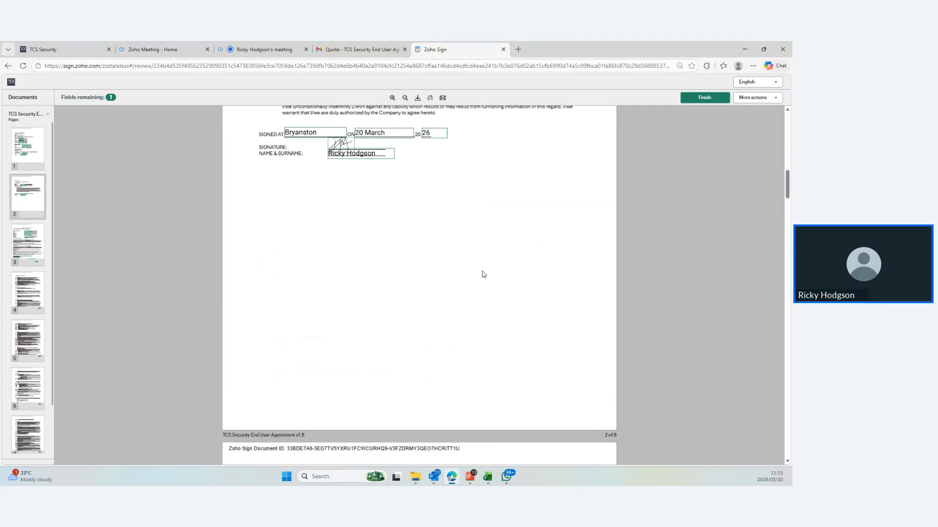
{"action": "scroll", "coordinate": [482, 272], "scroll_direction": "up", "scroll_amount": 12}
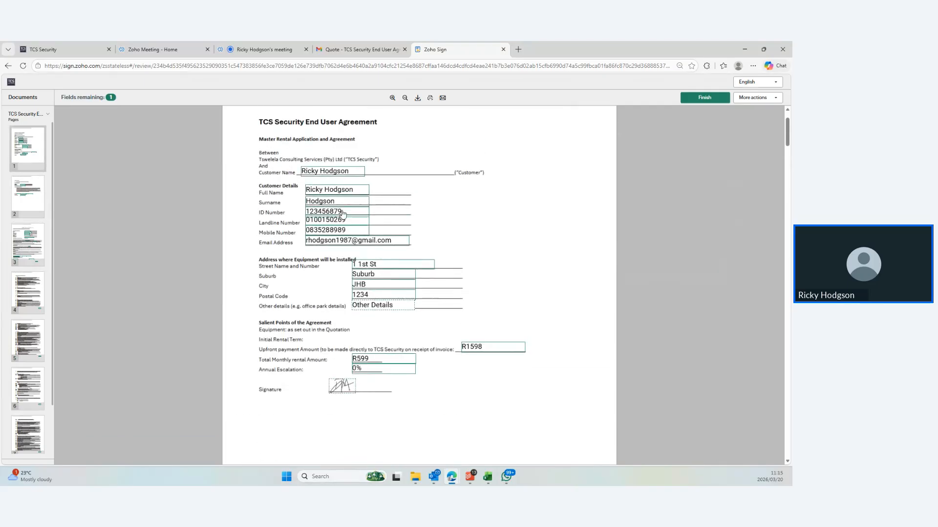
{"action": "left_click", "coordinate": [341, 213]}
{"action": "left_click", "coordinate": [351, 220]}
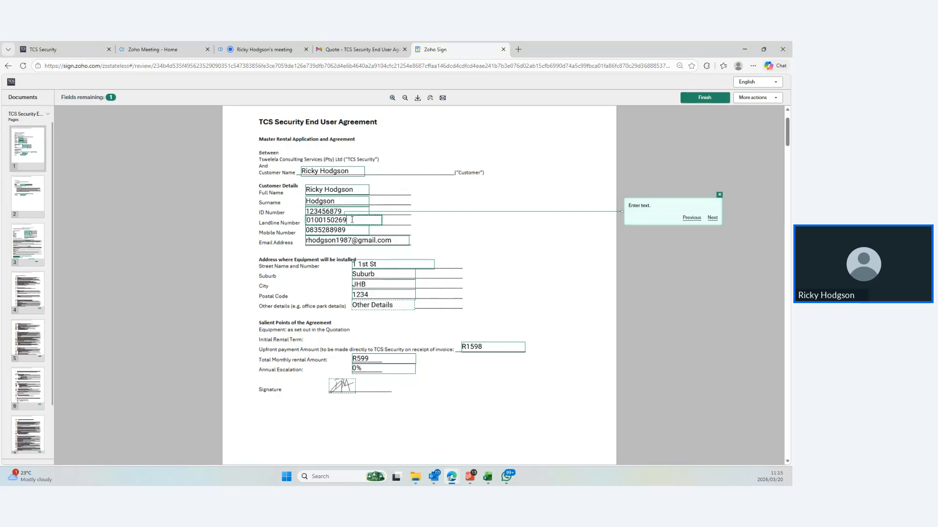
{"action": "key", "text": "BackSpace"}
{"action": "key", "text": "BackSpace"}
{"action": "key", "text": "BackSpace"}
{"action": "key", "text": "BackSpace"}
{"action": "key", "text": "BackSpace"}
{"action": "key", "text": "BackSpace"}
{"action": "key", "text": "BackSpace"}
{"action": "key", "text": "BackSpace"}
{"action": "key", "text": "BackSpace"}
{"action": "scroll", "coordinate": [474, 262], "scroll_direction": "up", "scroll_amount": 2}
{"action": "scroll", "coordinate": [480, 270], "scroll_direction": "down", "scroll_amount": 15}
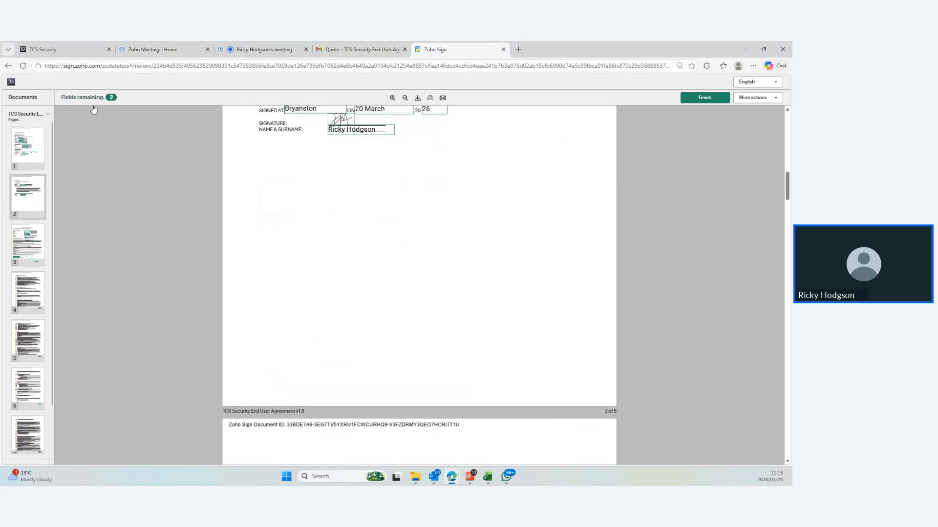
Cycle through the remaining unfilled fields and land on the Landline Number field
{"action": "left_click", "coordinate": [112, 98]}
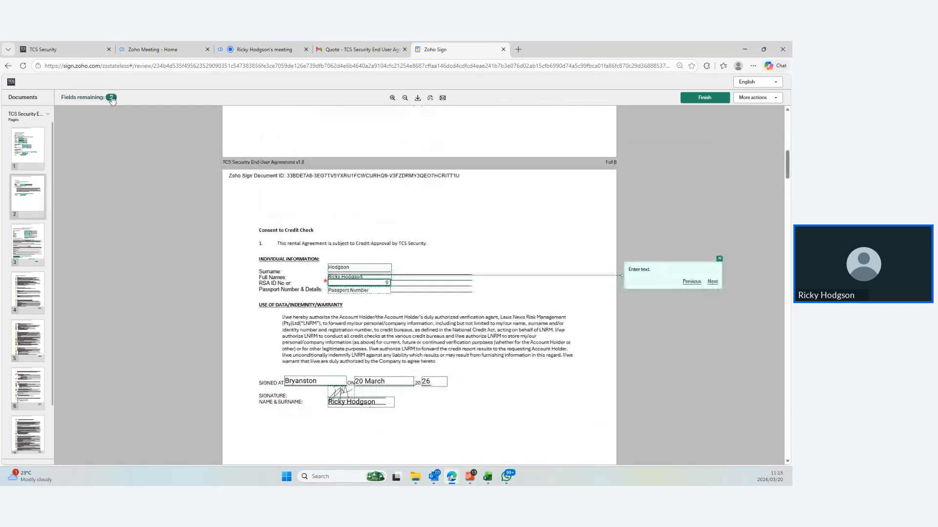
{"action": "left_click", "coordinate": [107, 98]}
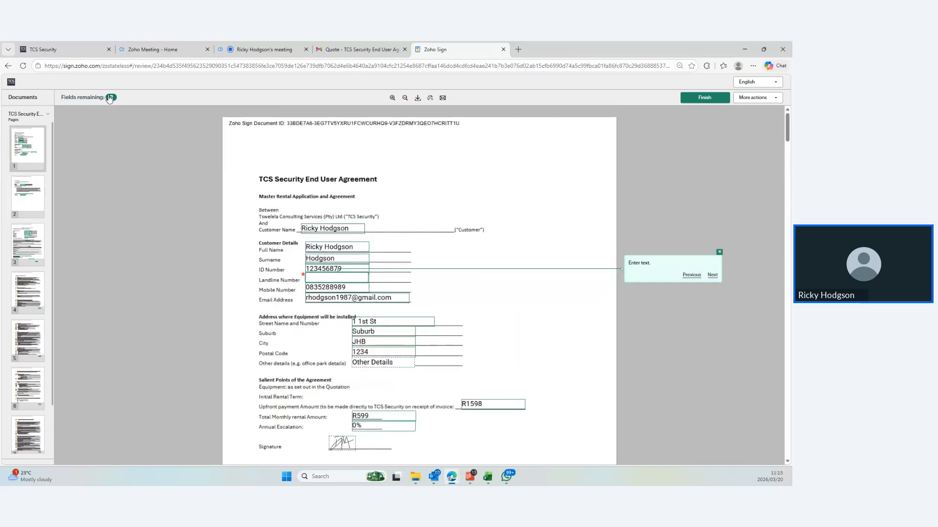
{"action": "left_click", "coordinate": [108, 98]}
{"action": "left_click", "coordinate": [109, 98]}
{"action": "left_click", "coordinate": [110, 98]}
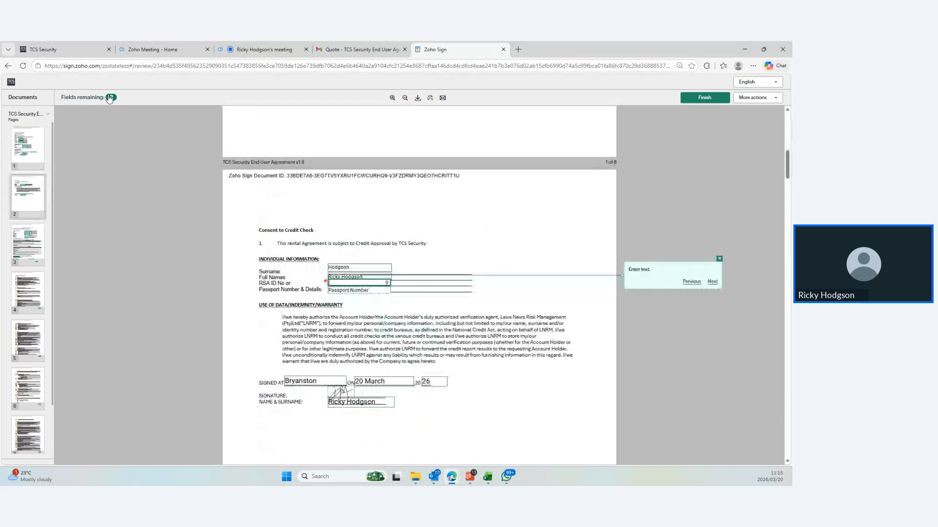
{"action": "left_click", "coordinate": [110, 98]}
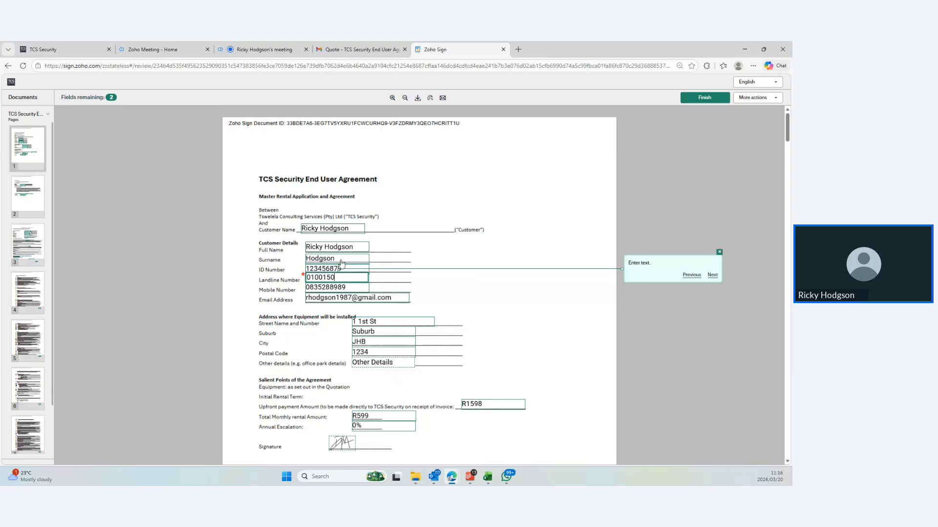
Retype the landline number and the page 2 RSA ID number
{"action": "type", "text": "9"}
{"action": "left_click", "coordinate": [712, 275]}
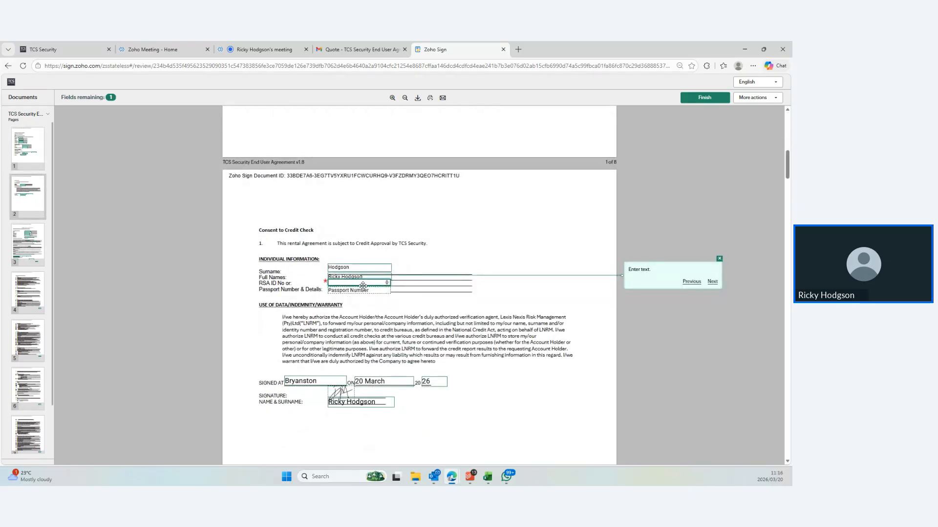
{"action": "type", "text": "1233567"}
{"action": "left_click", "coordinate": [473, 313]}
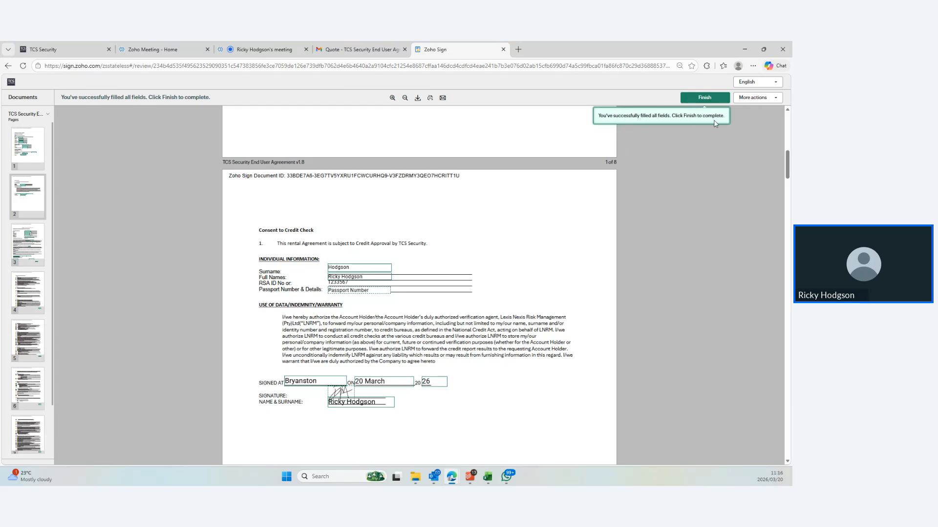
Finish the agreement, choose Email to me for the signed copy, and switch back to the meeting tab
{"action": "left_click", "coordinate": [705, 99]}
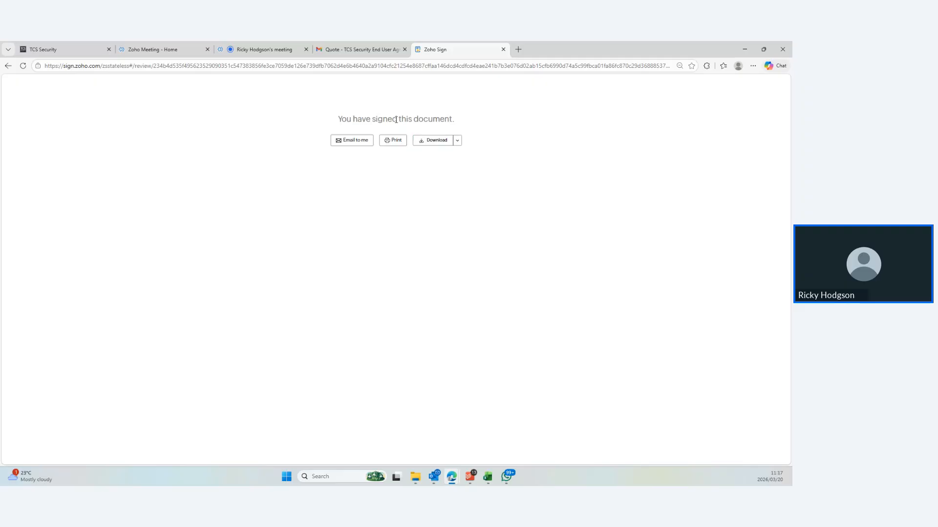
{"action": "left_click", "coordinate": [356, 141]}
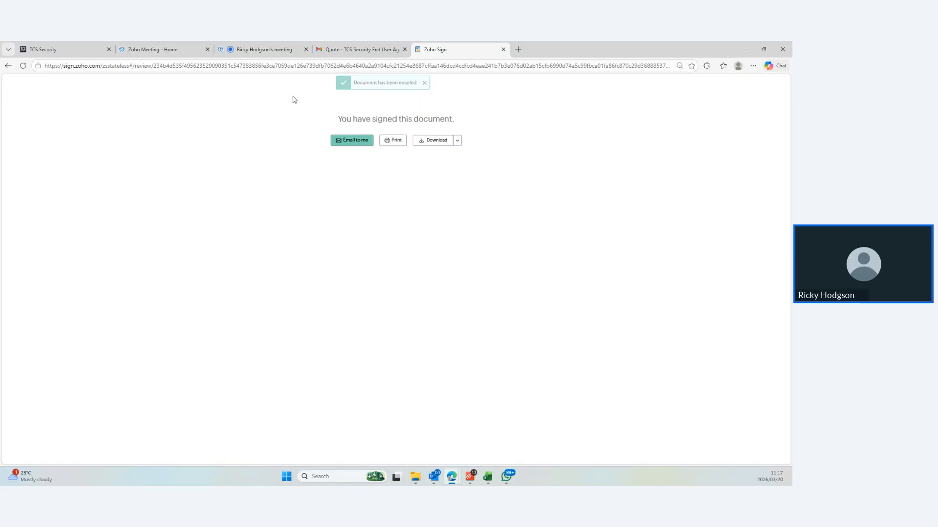
{"action": "mouse_move", "coordinate": [249, 50]}
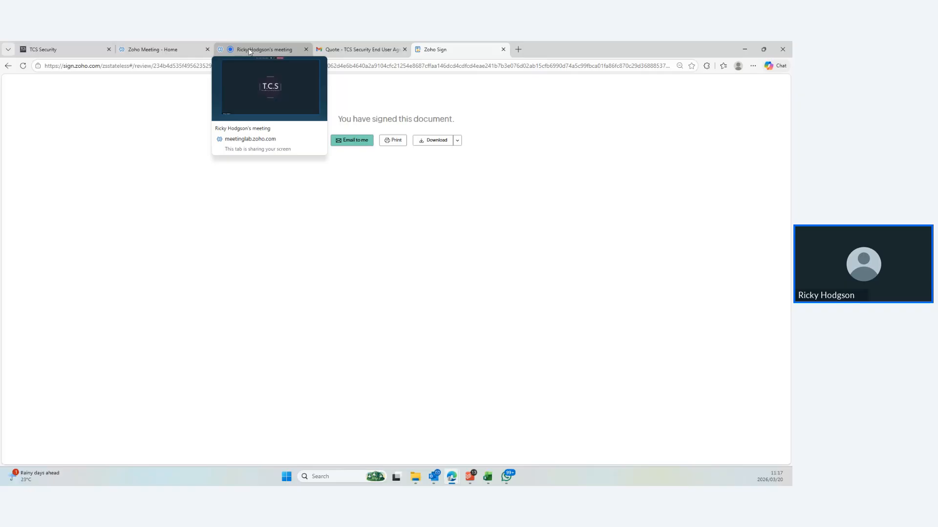
{"action": "left_click", "coordinate": [249, 51]}
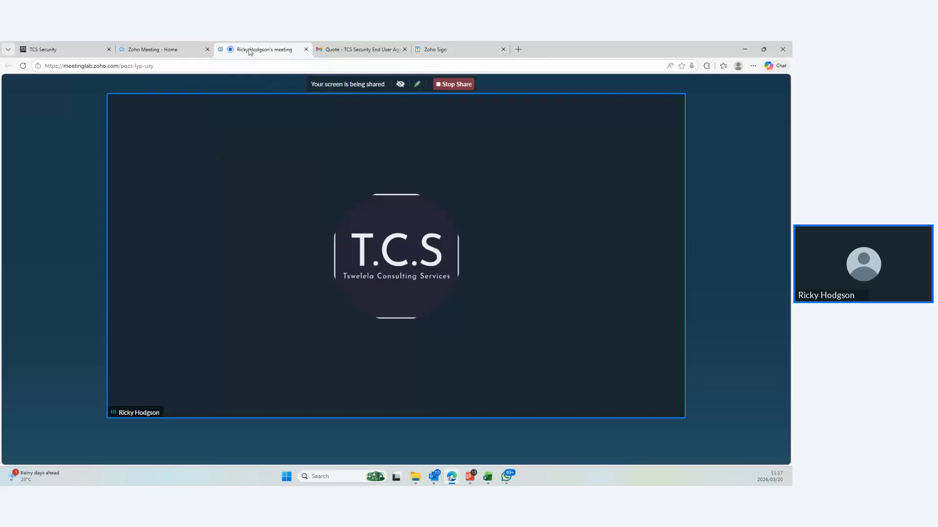